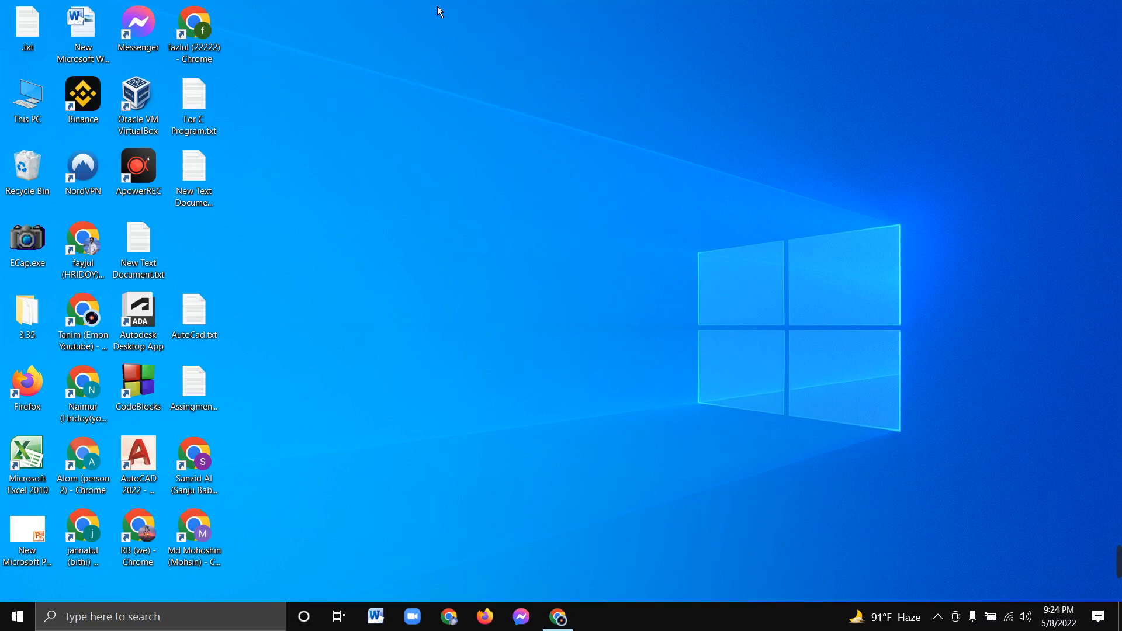
pyautogui.rightClick(411, 15)
pyautogui.click(479, 59)
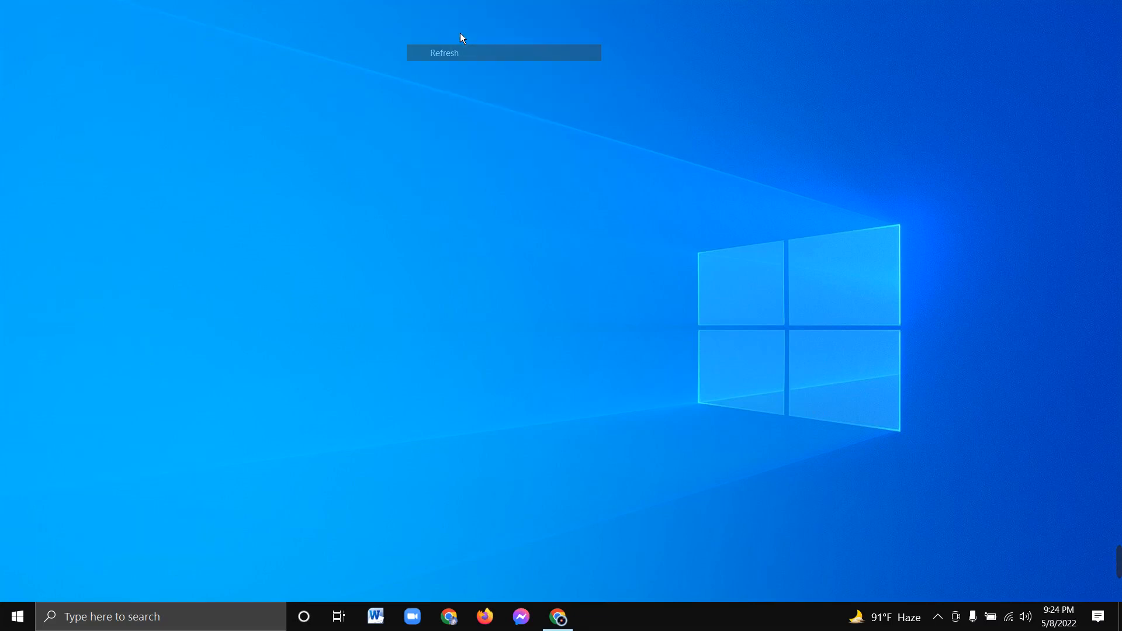
pyautogui.rightClick(412, 7)
pyautogui.click(437, 45)
pyautogui.rightClick(368, 5)
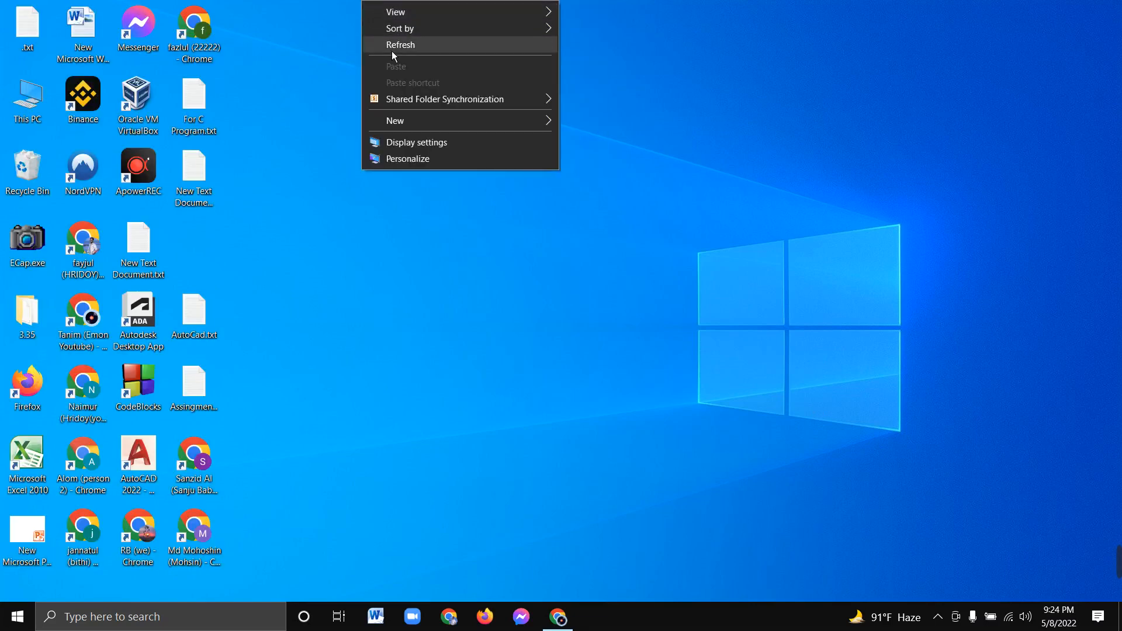
pyautogui.click(390, 47)
pyautogui.rightClick(388, 5)
pyautogui.click(451, 47)
pyautogui.rightClick(417, 9)
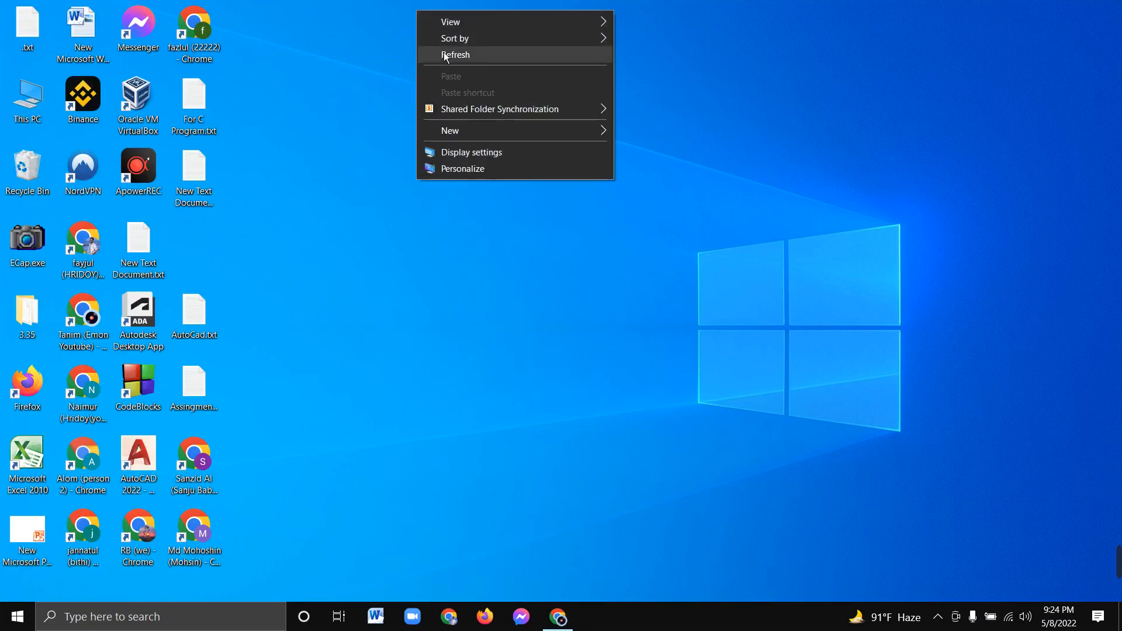
pyautogui.click(443, 53)
pyautogui.rightClick(413, 8)
pyautogui.click(450, 44)
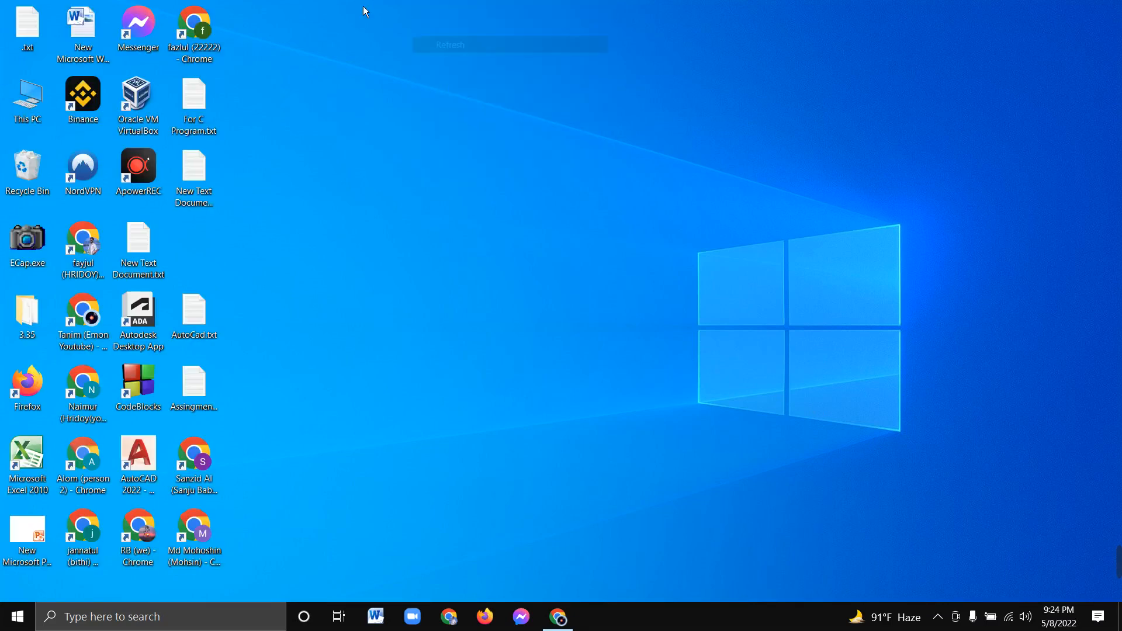
pyautogui.rightClick(358, 8)
pyautogui.click(383, 46)
pyautogui.rightClick(354, 52)
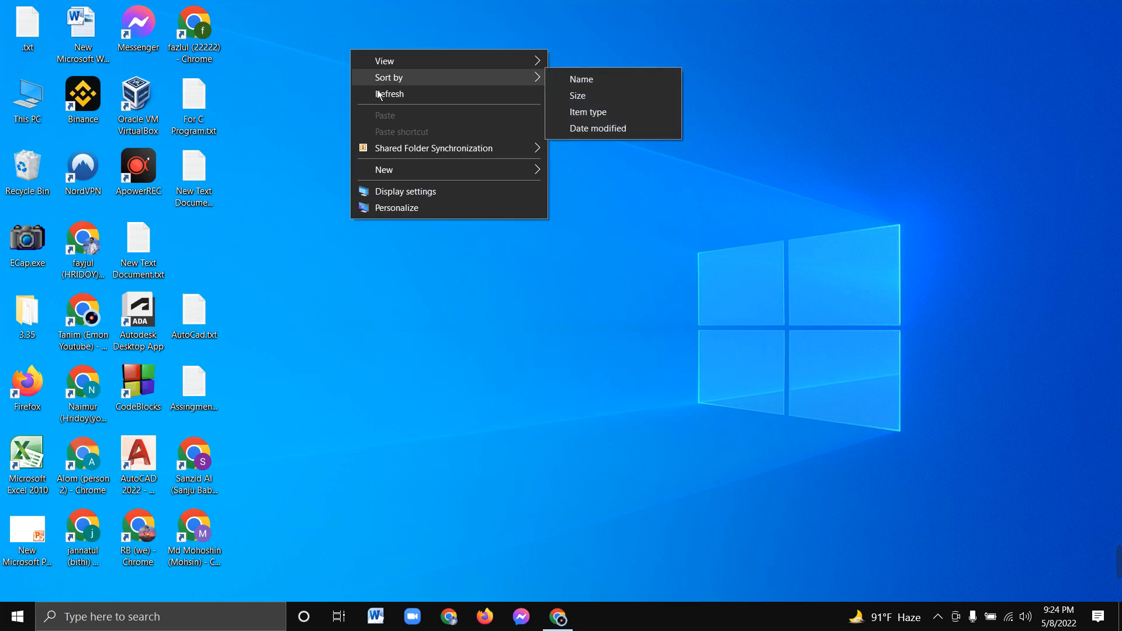
pyautogui.click(377, 94)
pyautogui.rightClick(369, 47)
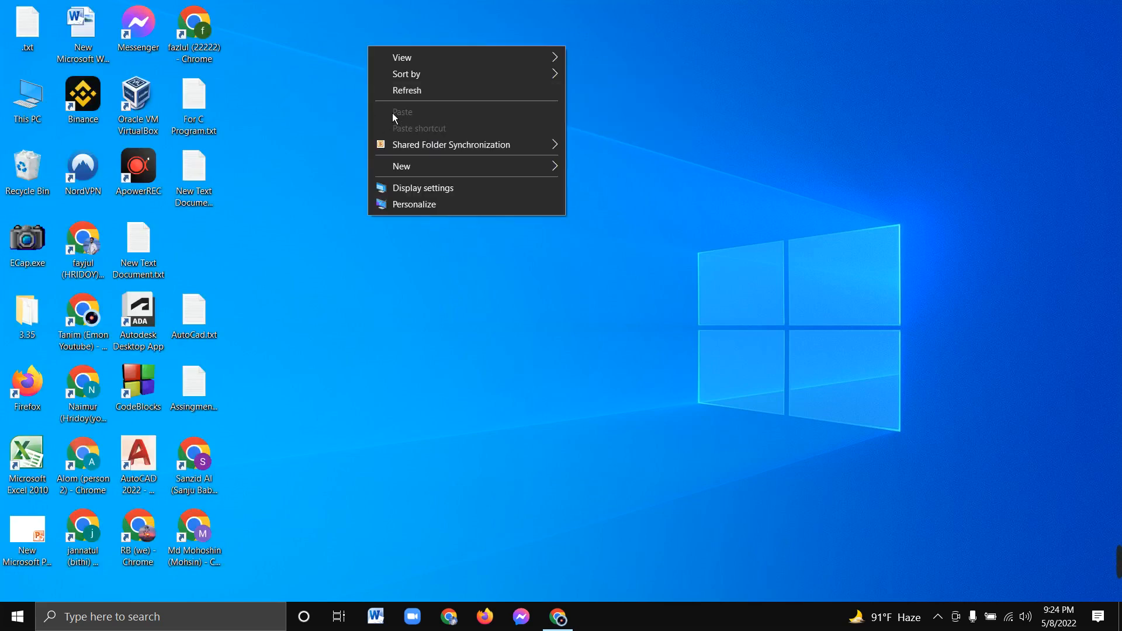
pyautogui.click(412, 92)
pyautogui.rightClick(381, 37)
pyautogui.click(397, 80)
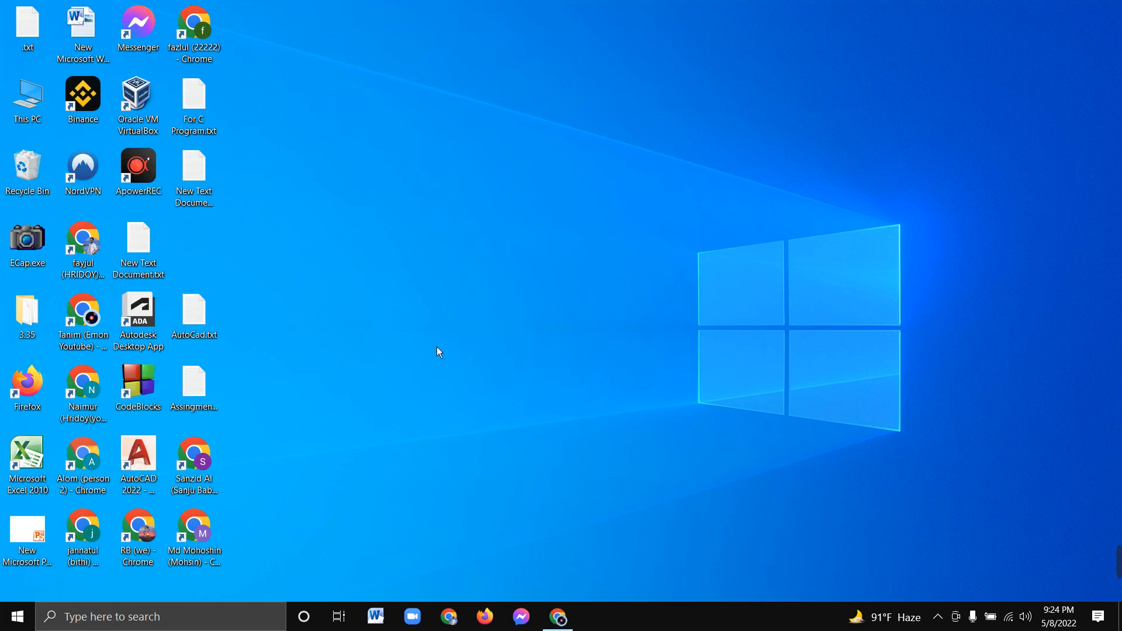
# Switch to Chrome and open Google Sheets from the Google apps list.
pyautogui.click(565, 615)
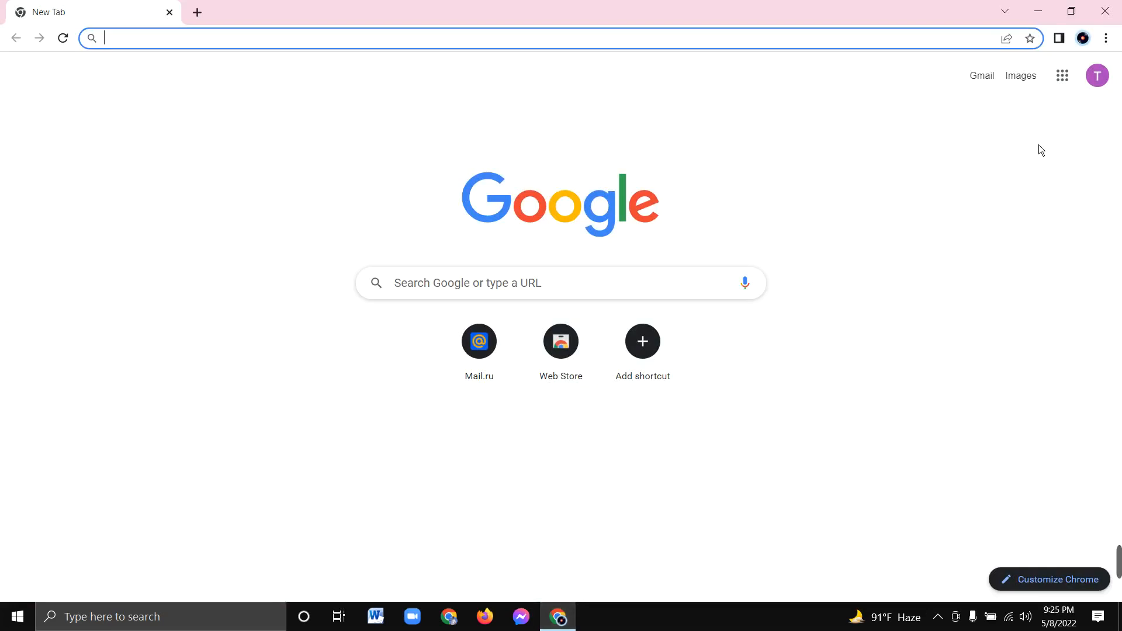
pyautogui.click(1062, 75)
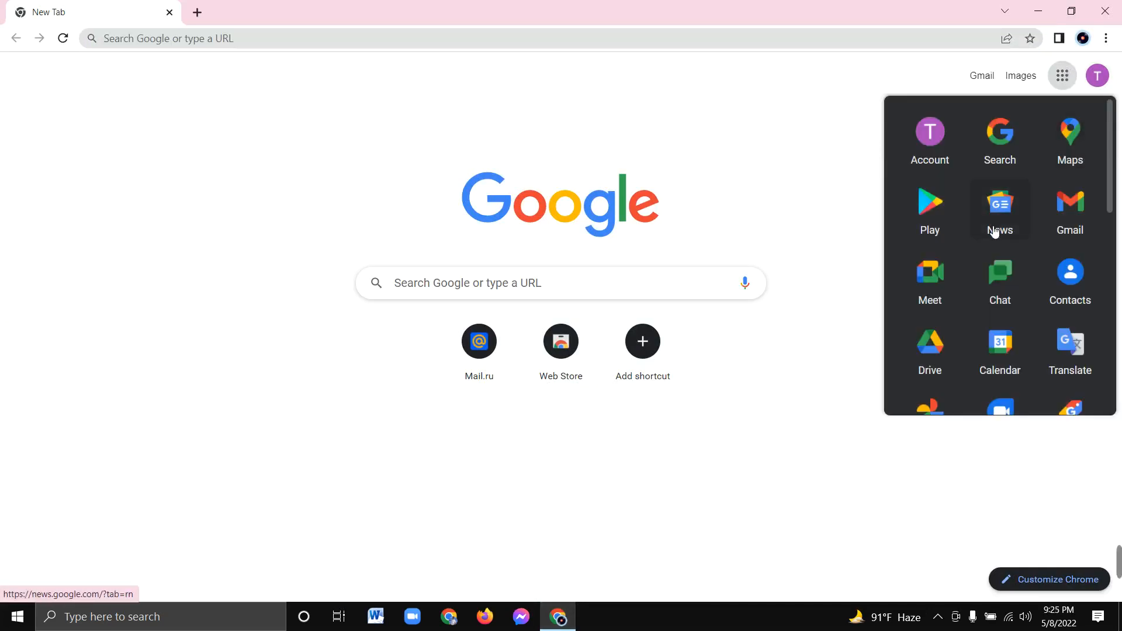
pyautogui.scroll(-5, 993, 232)
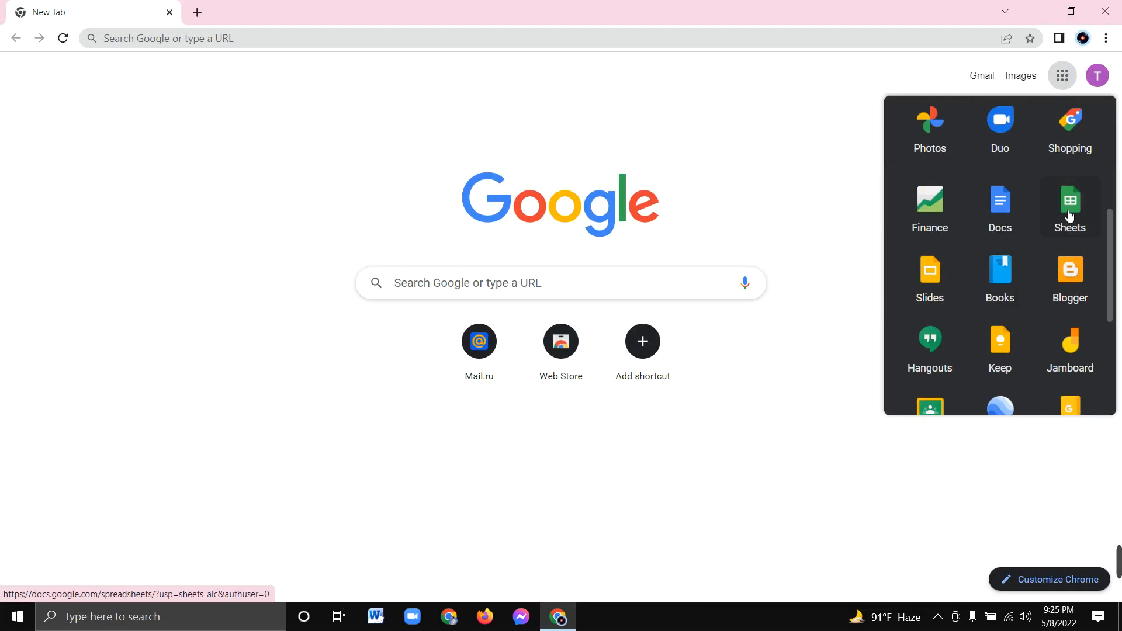
pyautogui.click(1069, 217)
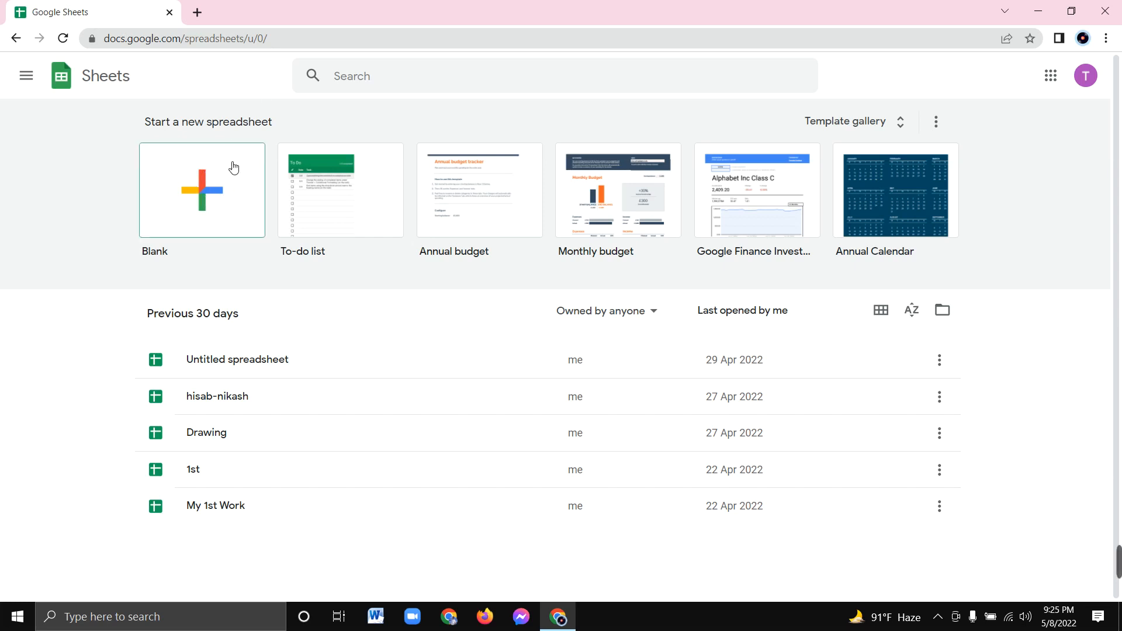
# Create a blank spreadsheet and name it 01.
pyautogui.click(212, 174)
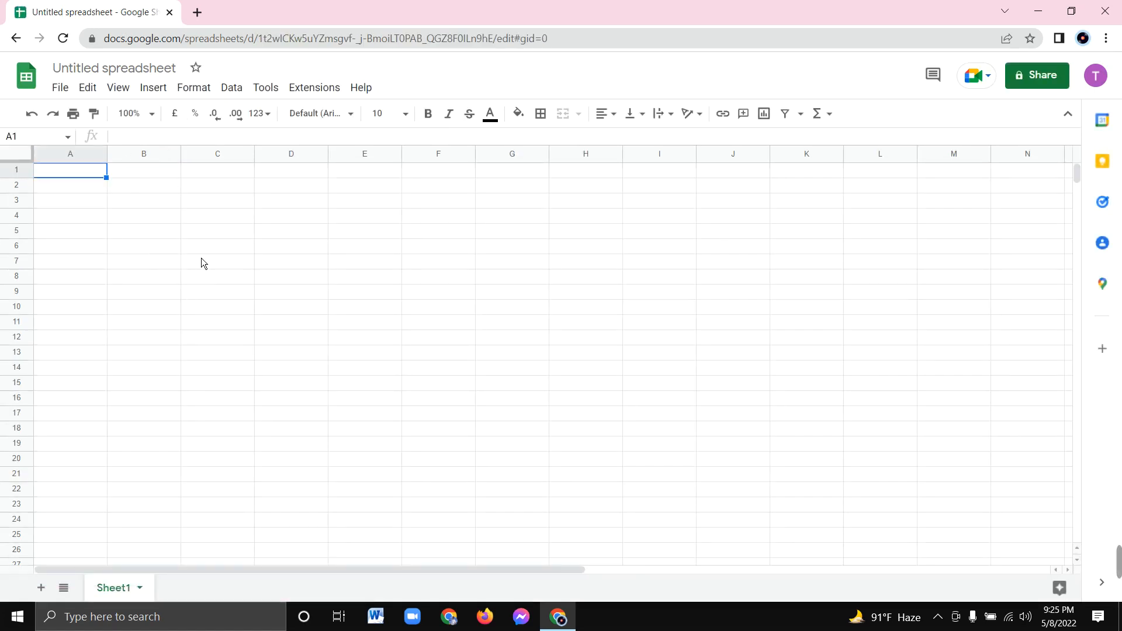
pyautogui.scroll(-5, 382, 273)
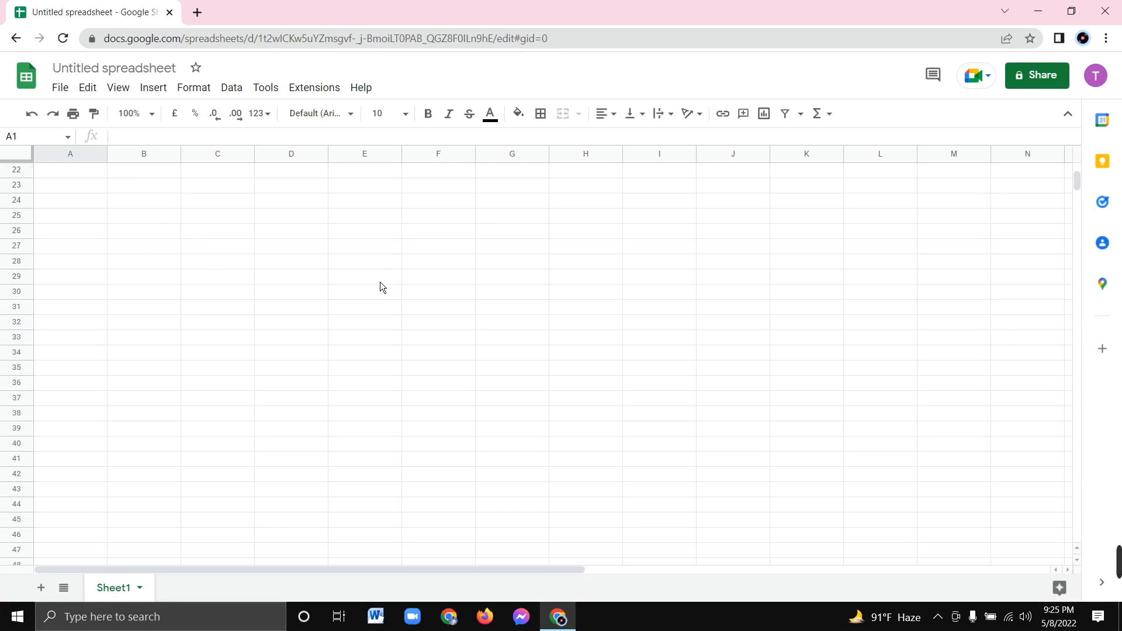
pyautogui.scroll(5, 106, 271)
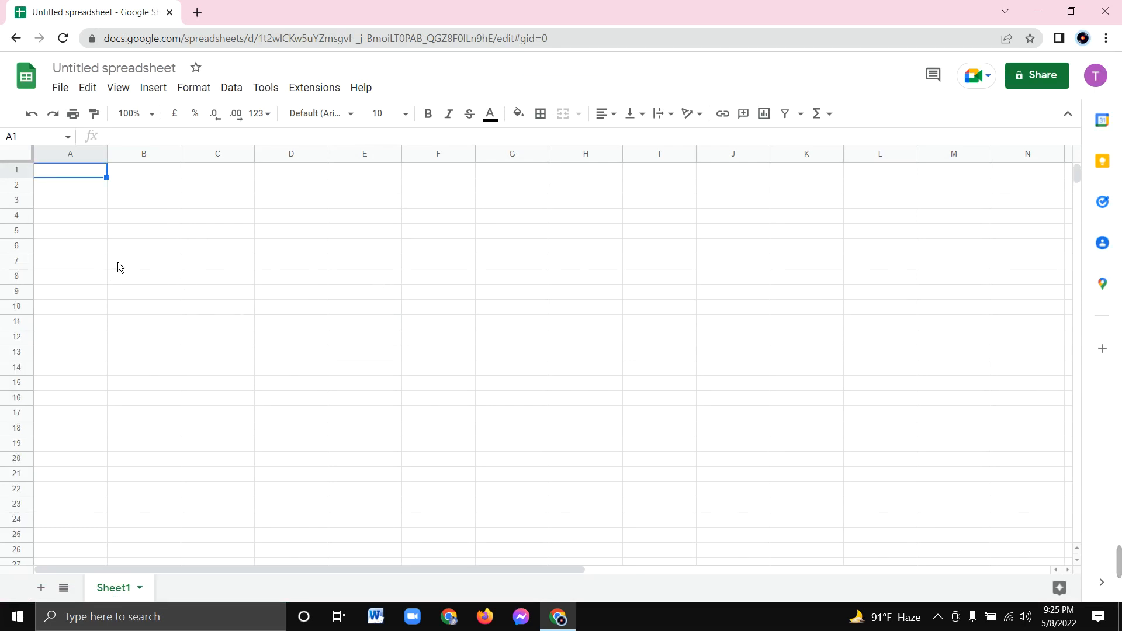
pyautogui.click(130, 69)
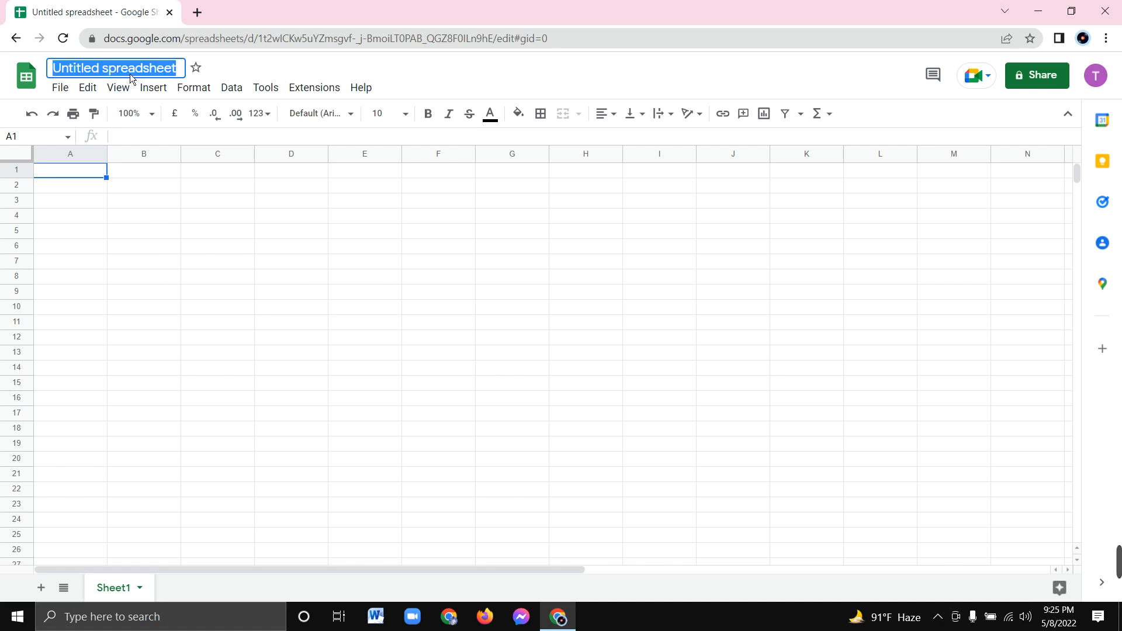
pyautogui.write('01')
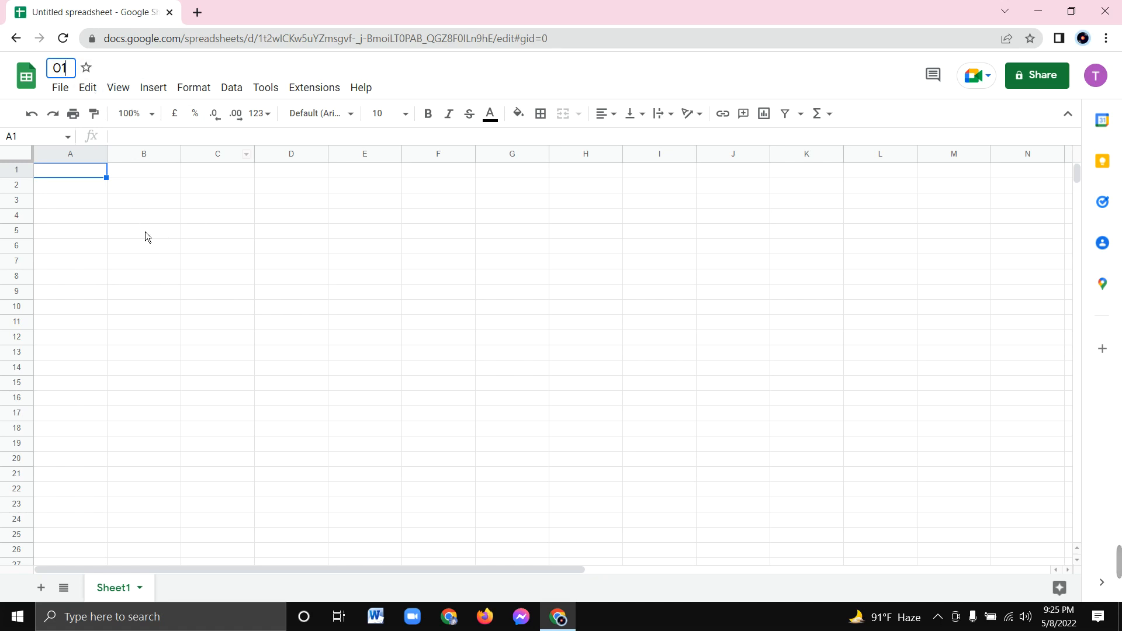
pyautogui.click(128, 217)
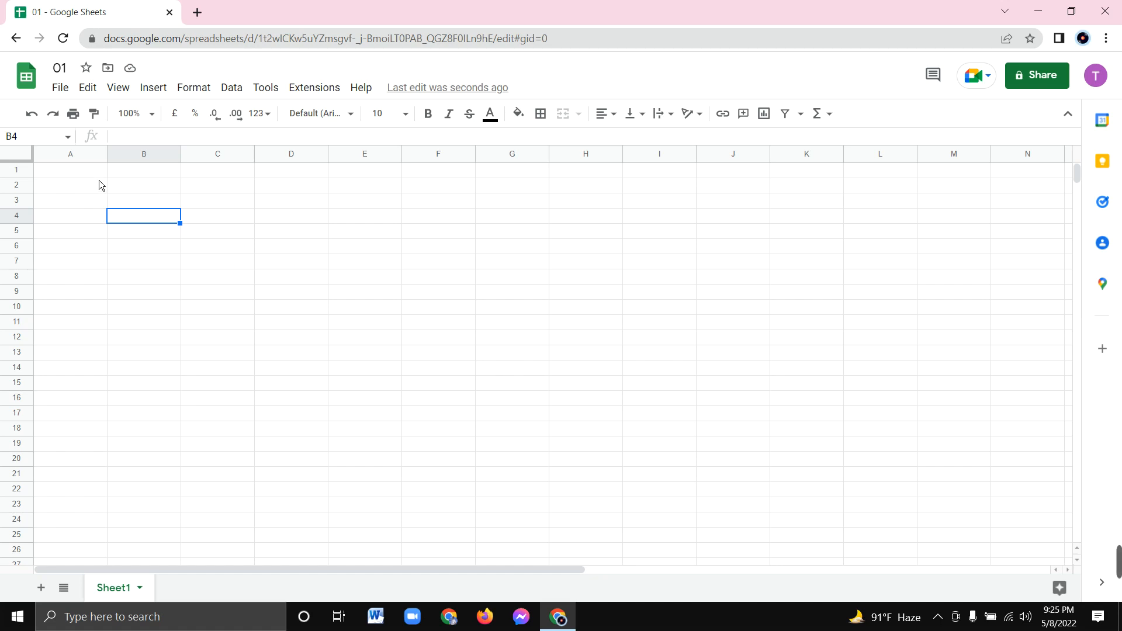
pyautogui.moveTo(100, 175); pyautogui.dragTo(257, 331)
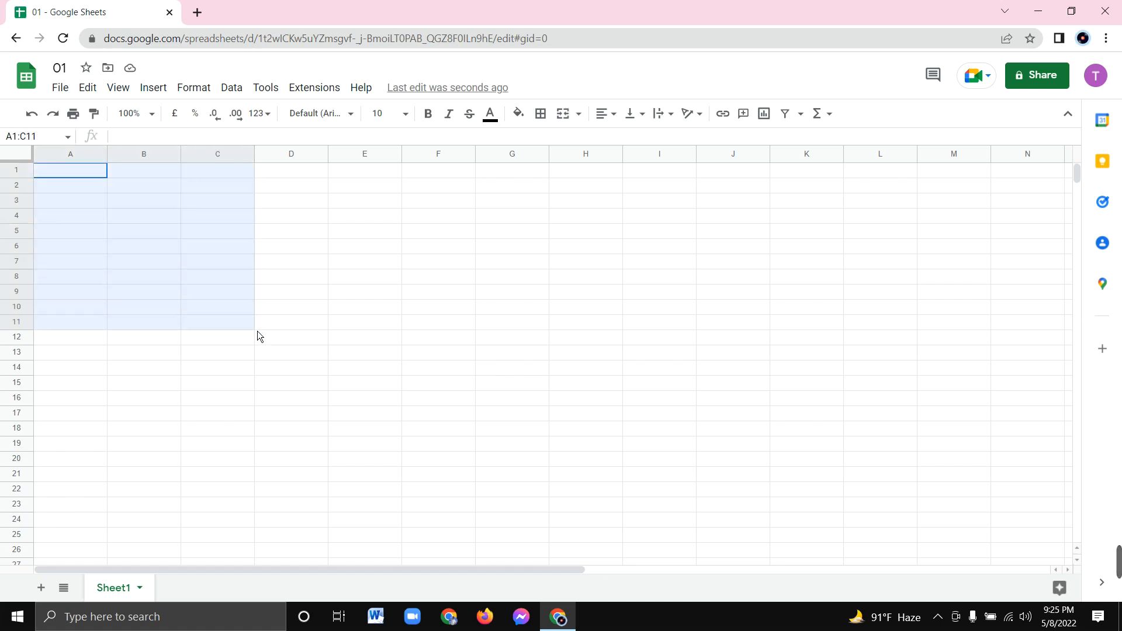
pyautogui.click(284, 281)
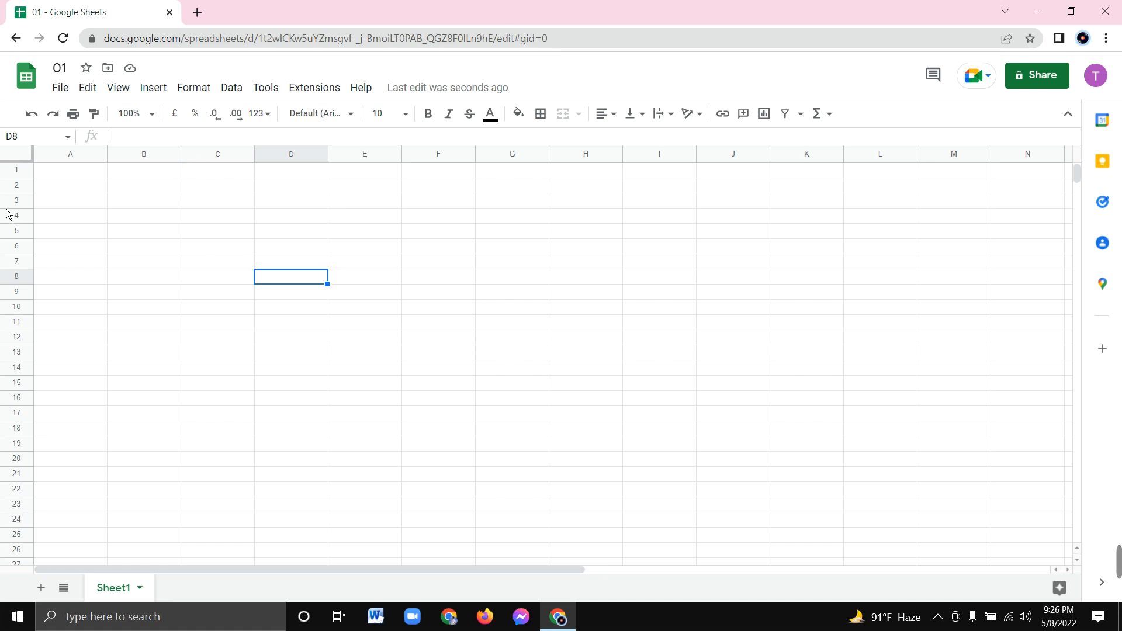
# Create another new blank spreadsheet from within spreadsheet 01.
pyautogui.click(60, 91)
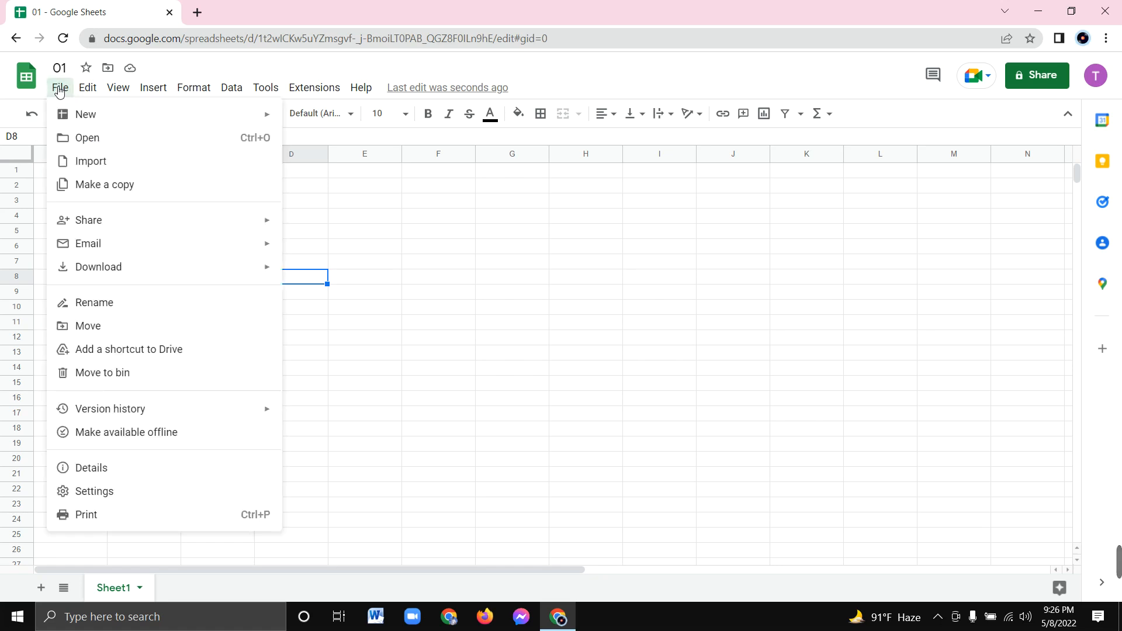
pyautogui.moveTo(87, 119)
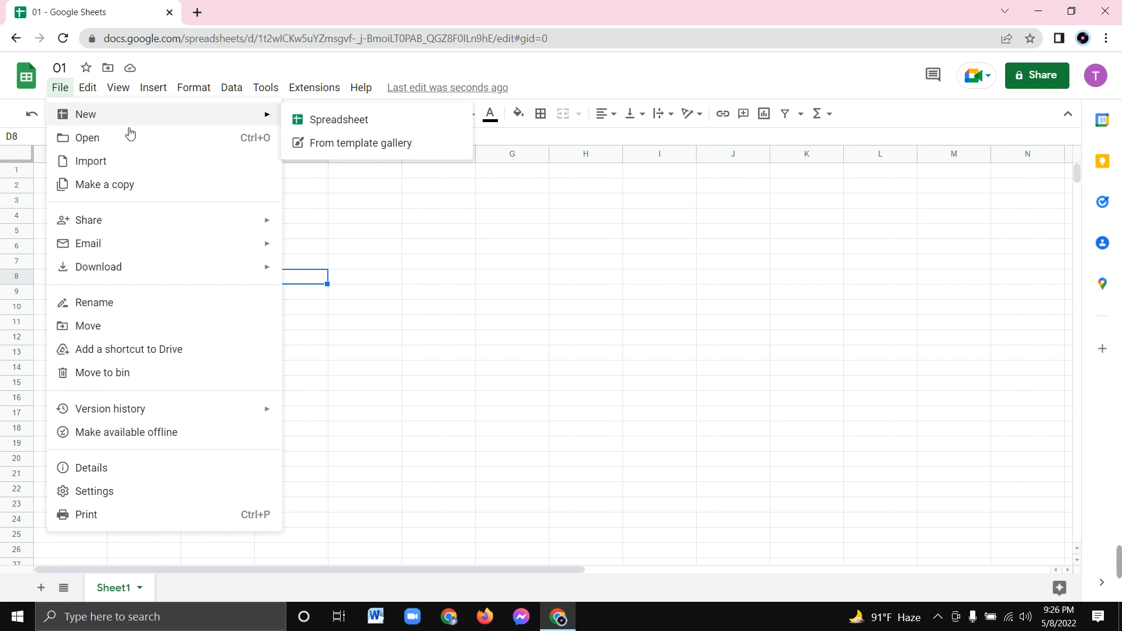
pyautogui.moveTo(165, 118)
pyautogui.click(359, 130)
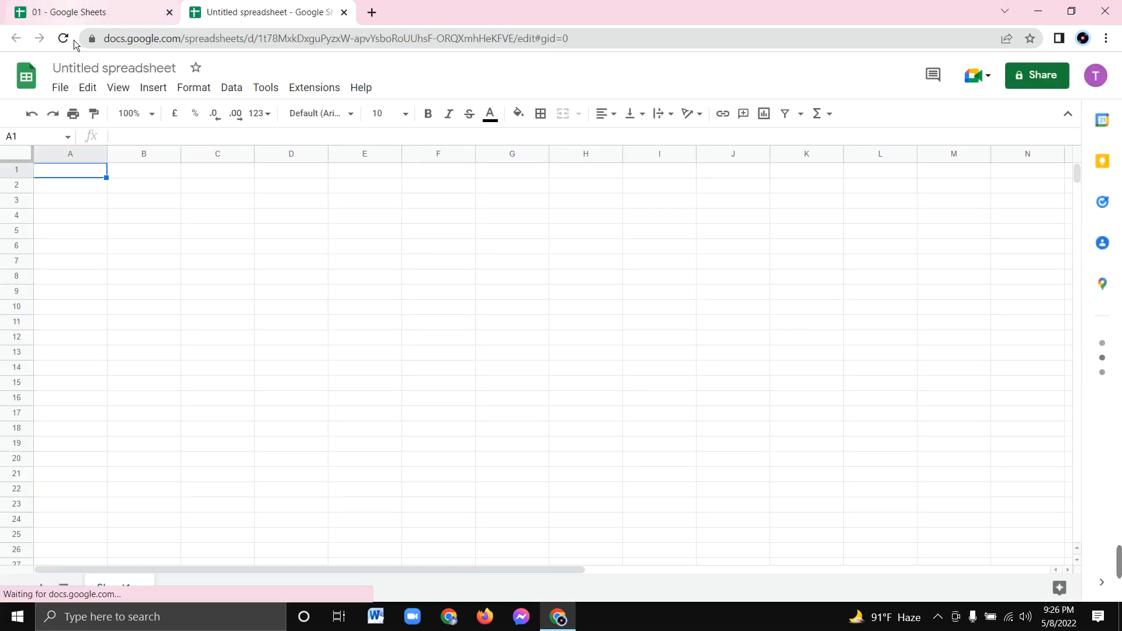
pyautogui.click(60, 88)
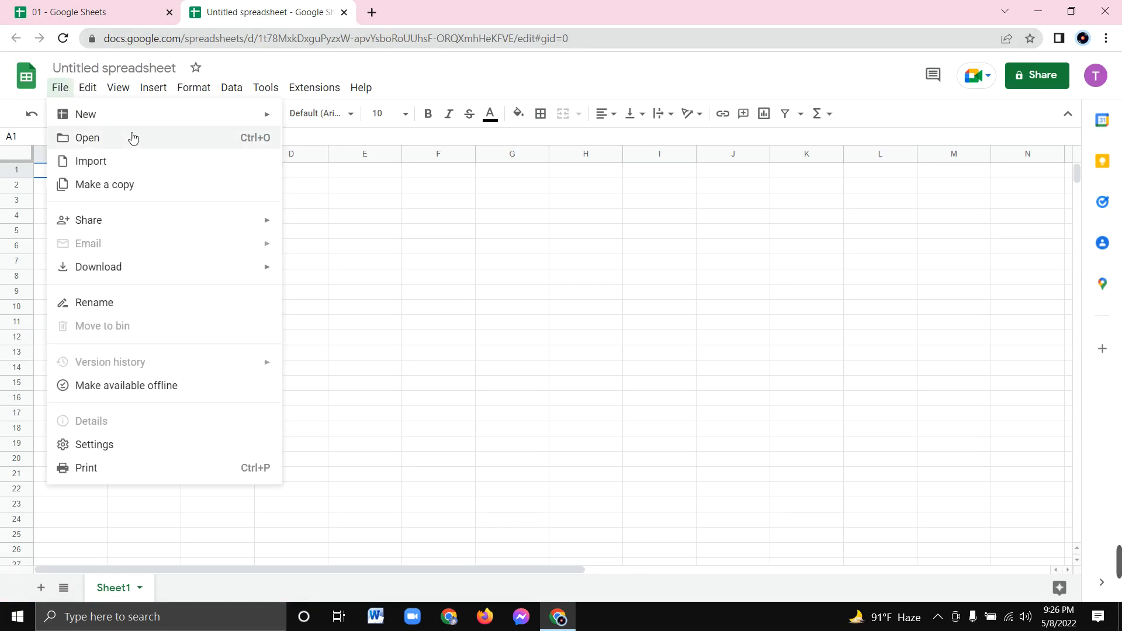
pyautogui.moveTo(143, 120)
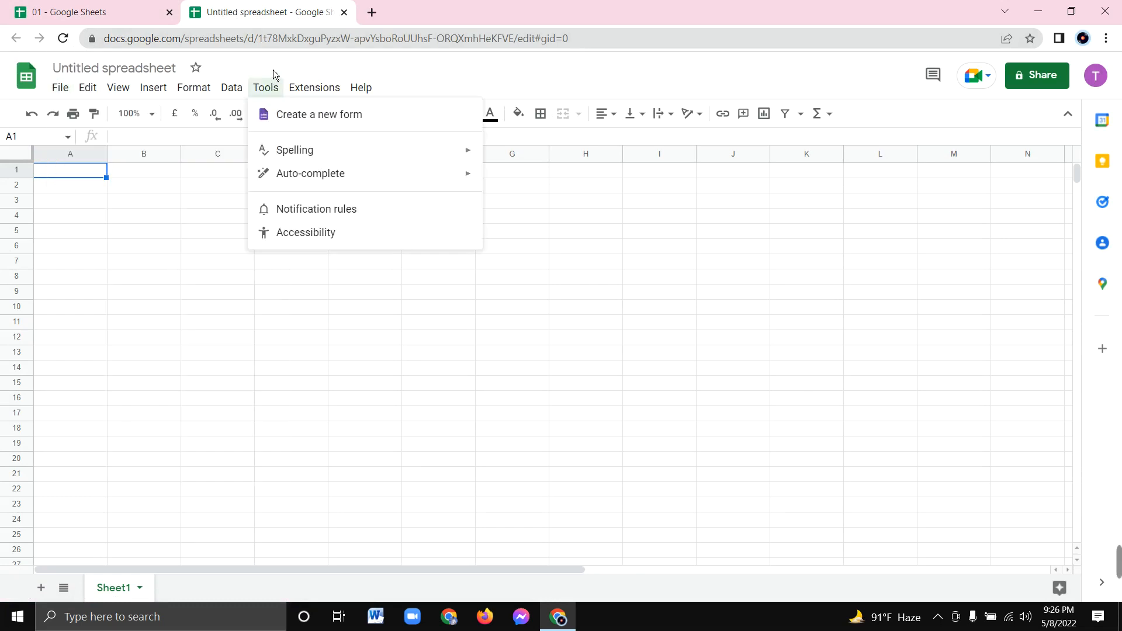
pyautogui.moveTo(232, 88)
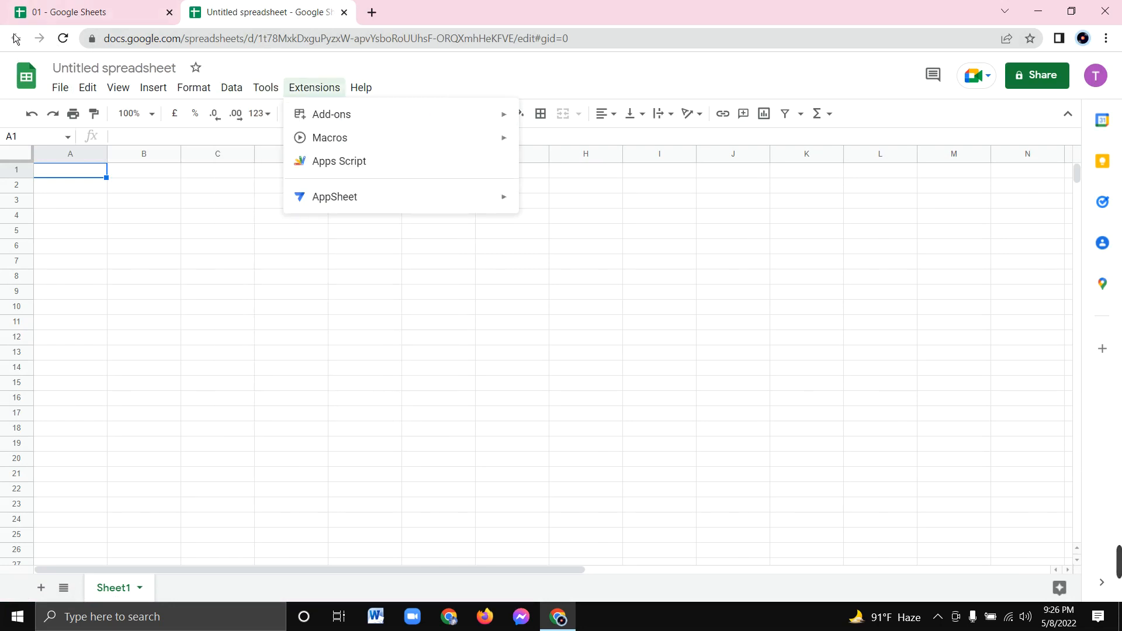
# Return to spreadsheet 01 and browse the folders and spreadsheets in My Drive that can be opened, without opening any.
pyautogui.click(72, 20)
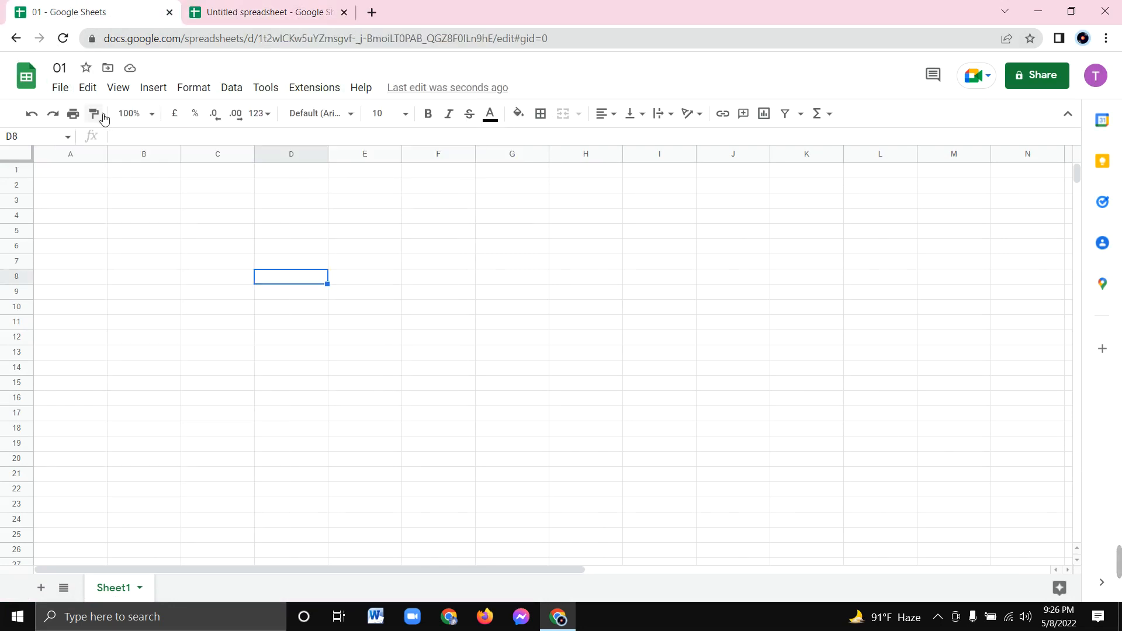
pyautogui.click(77, 92)
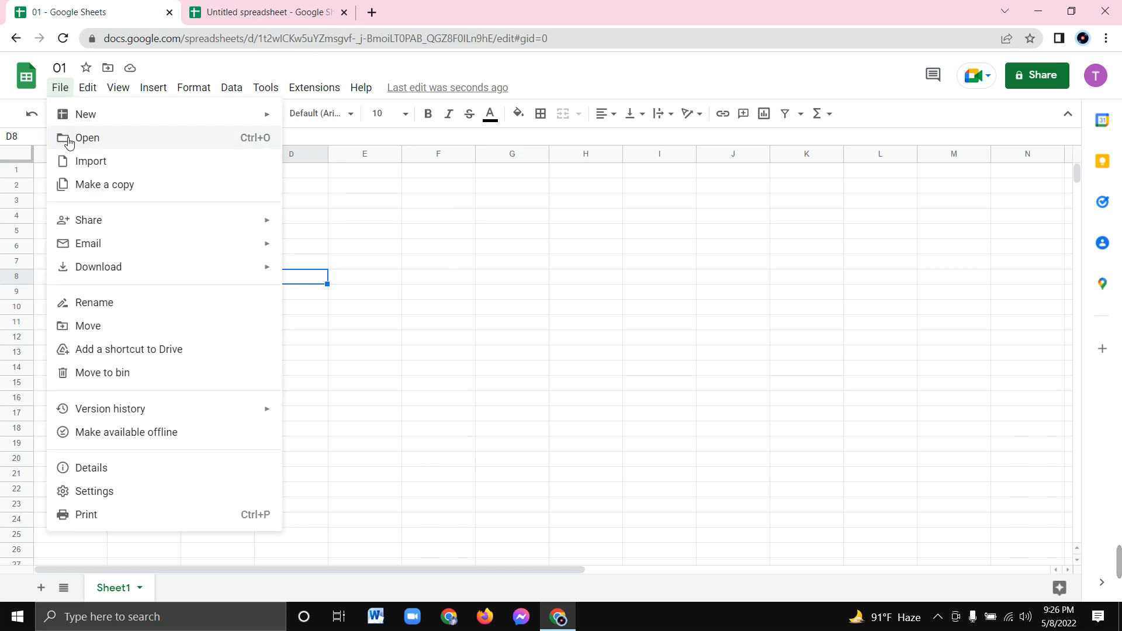
pyautogui.click(68, 139)
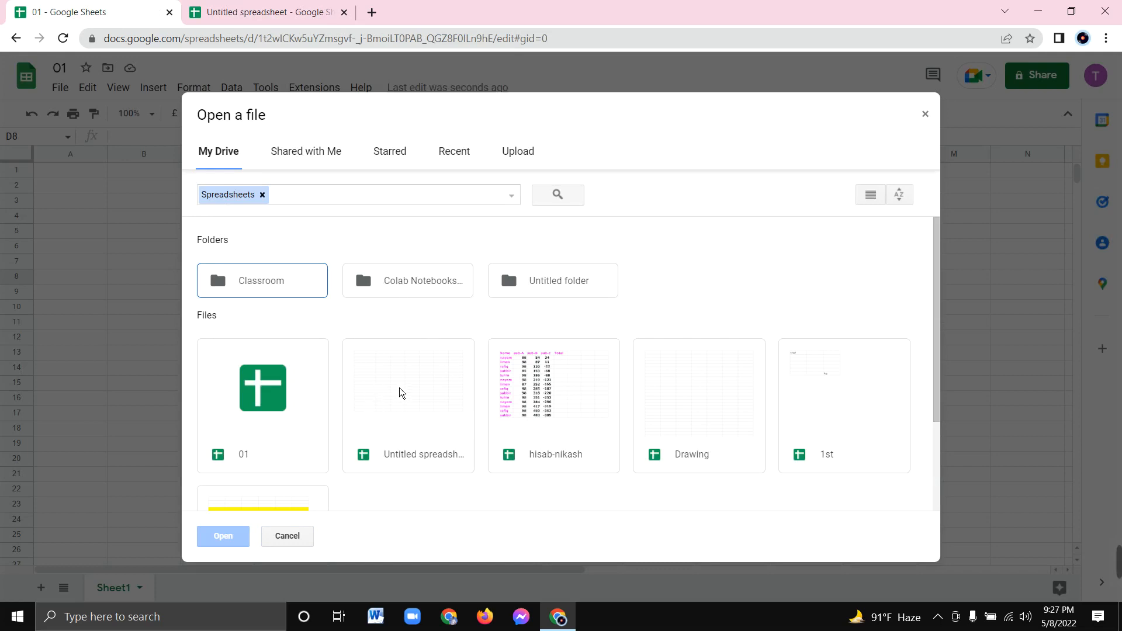
pyautogui.scroll(-2, 400, 391)
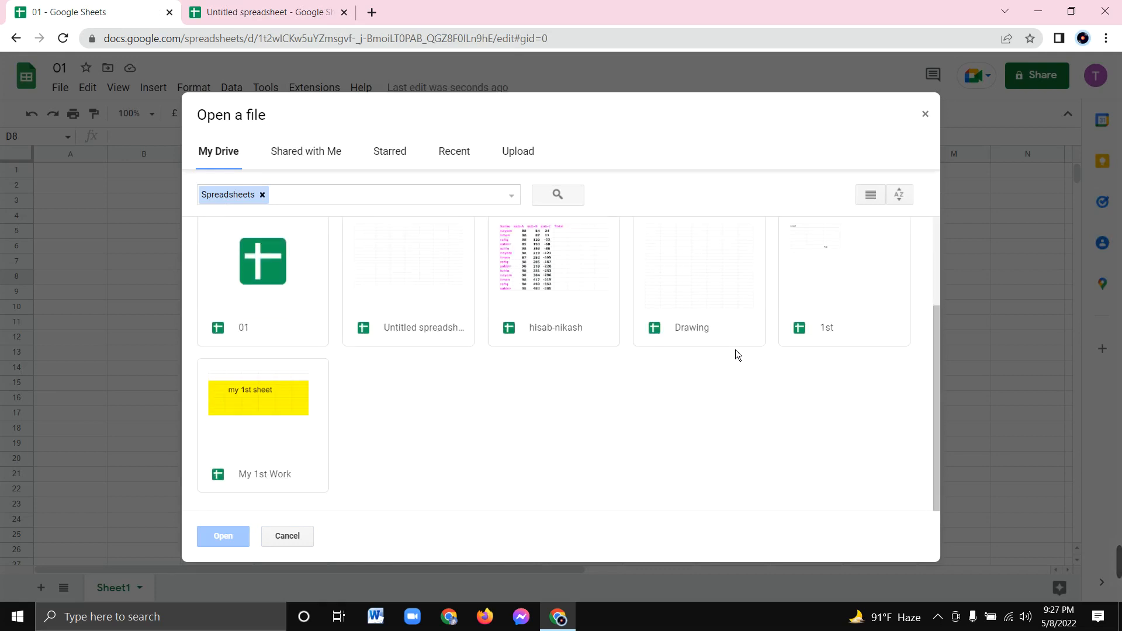
pyautogui.scroll(2, 573, 372)
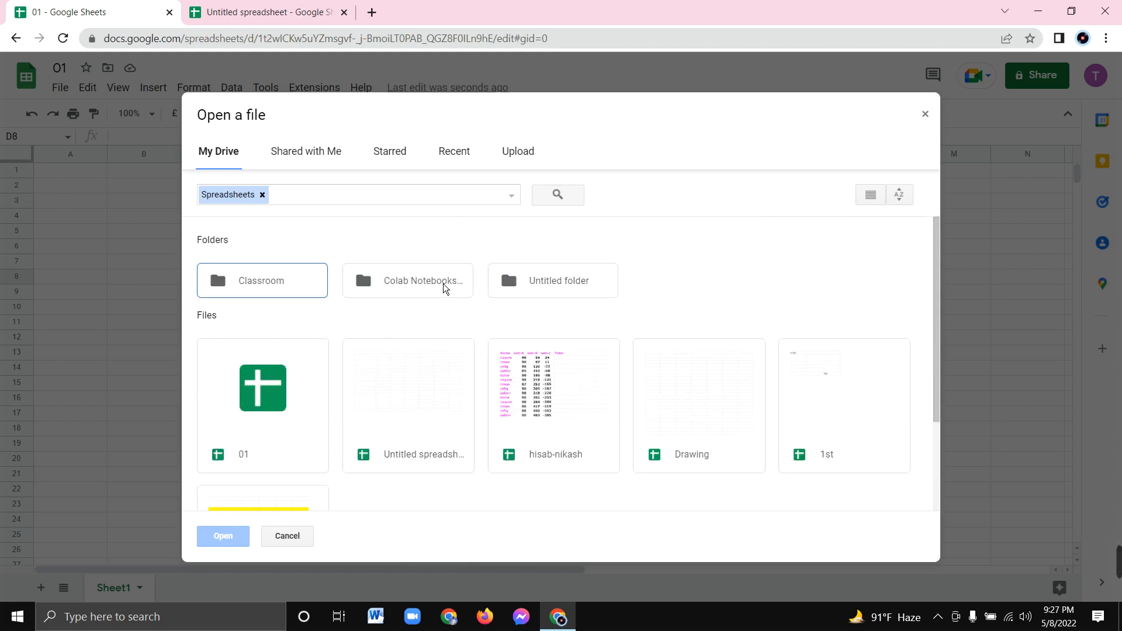
pyautogui.scroll(-2, 509, 345)
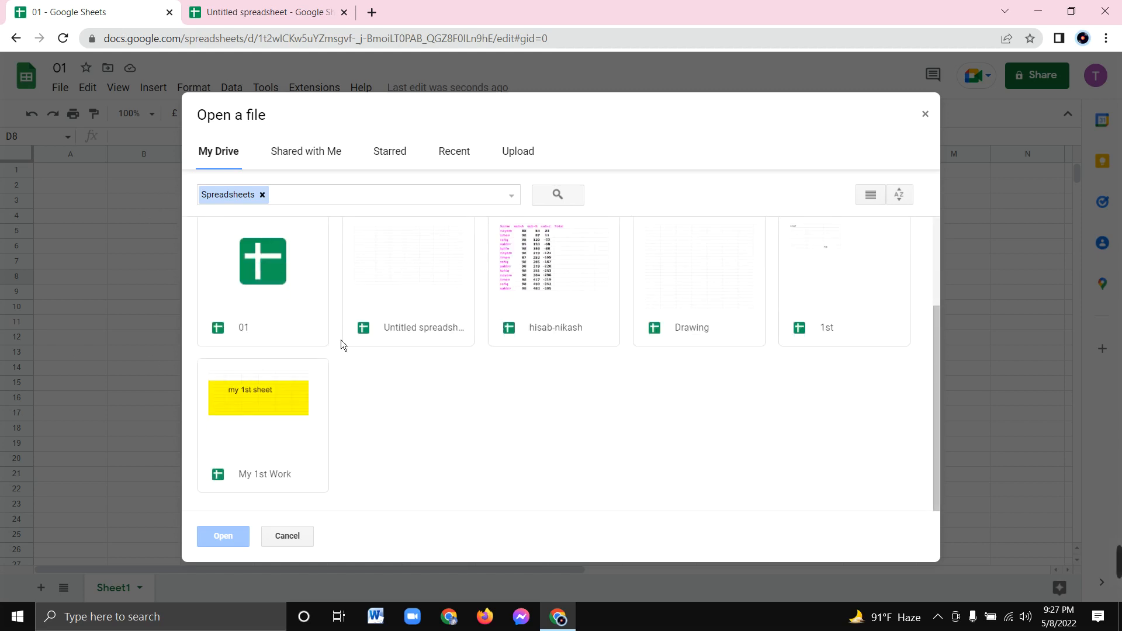
pyautogui.click(305, 543)
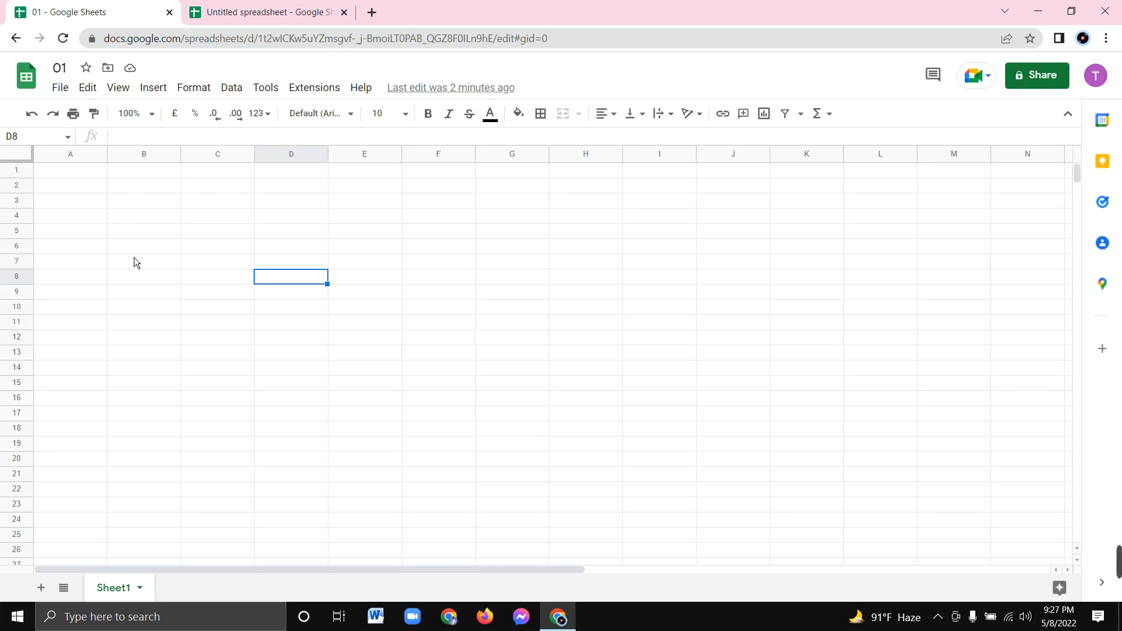
# Bring up the Open a file dialog again in spreadsheet 01.
pyautogui.click(60, 88)
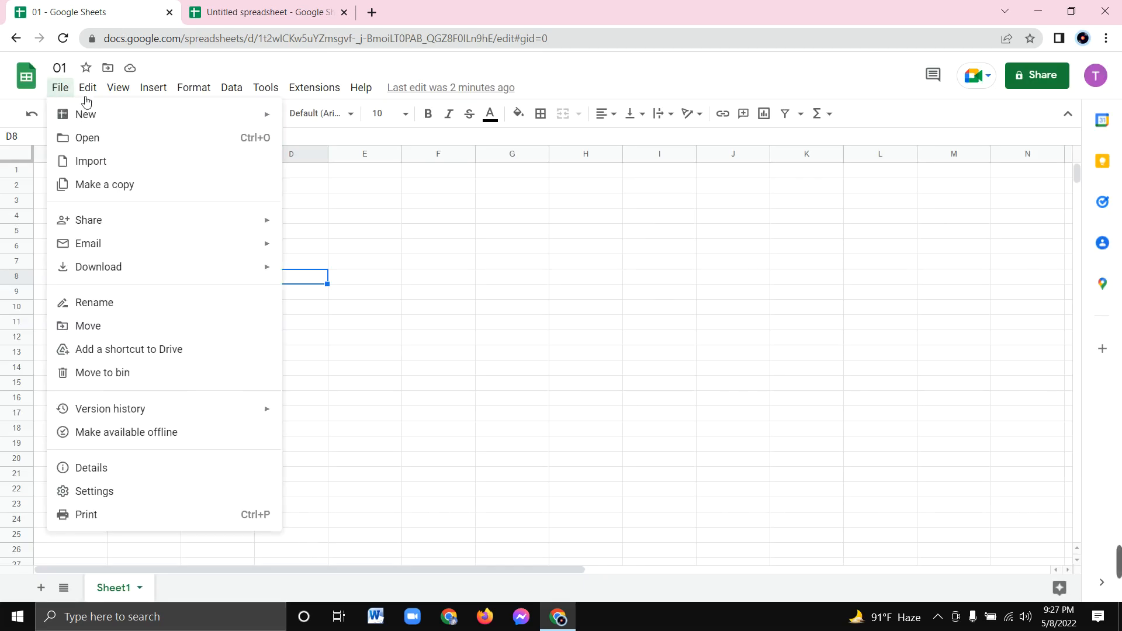
pyautogui.click(71, 92)
pyautogui.click(70, 92)
pyautogui.click(86, 139)
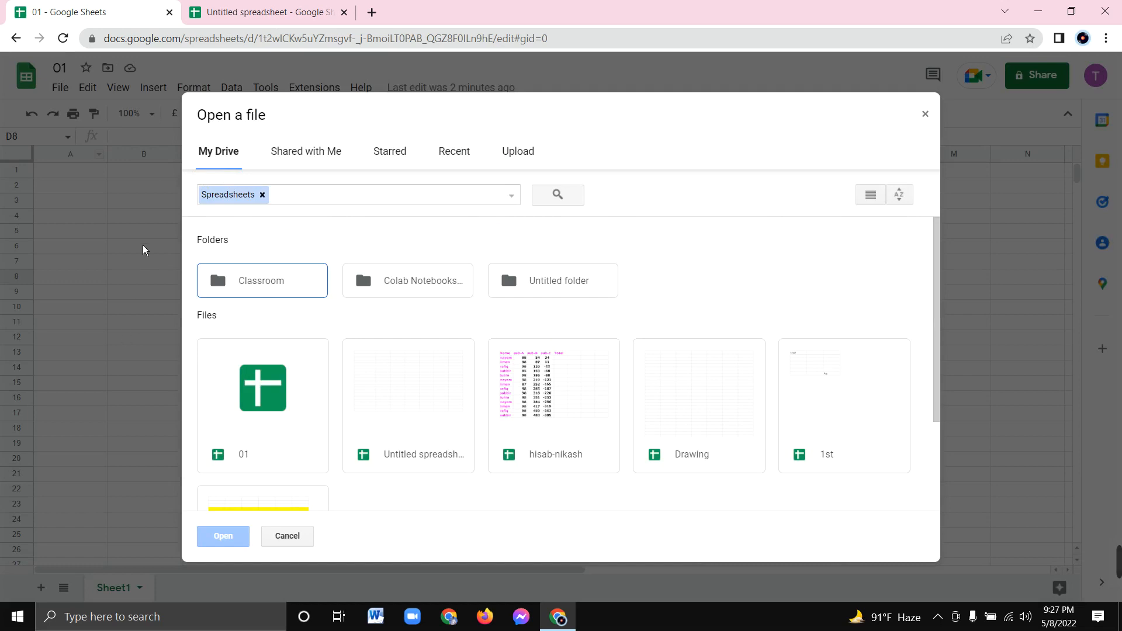
# Switch to the untitled spreadsheet and rename it 02.
pyautogui.click(260, 18)
pyautogui.click(90, 72)
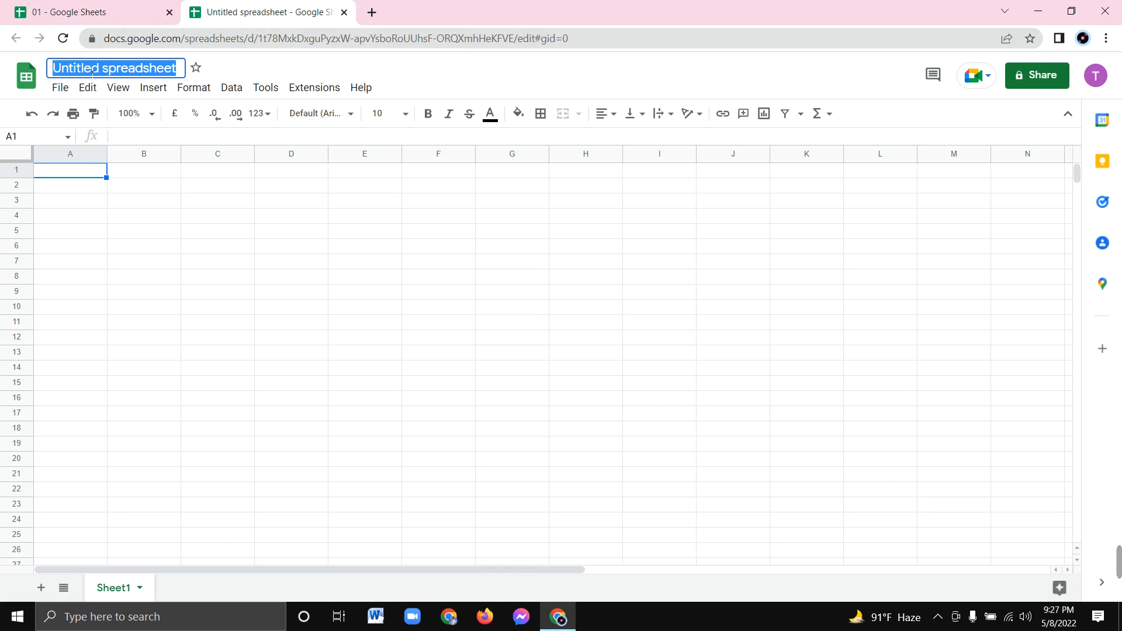
pyautogui.write('02')
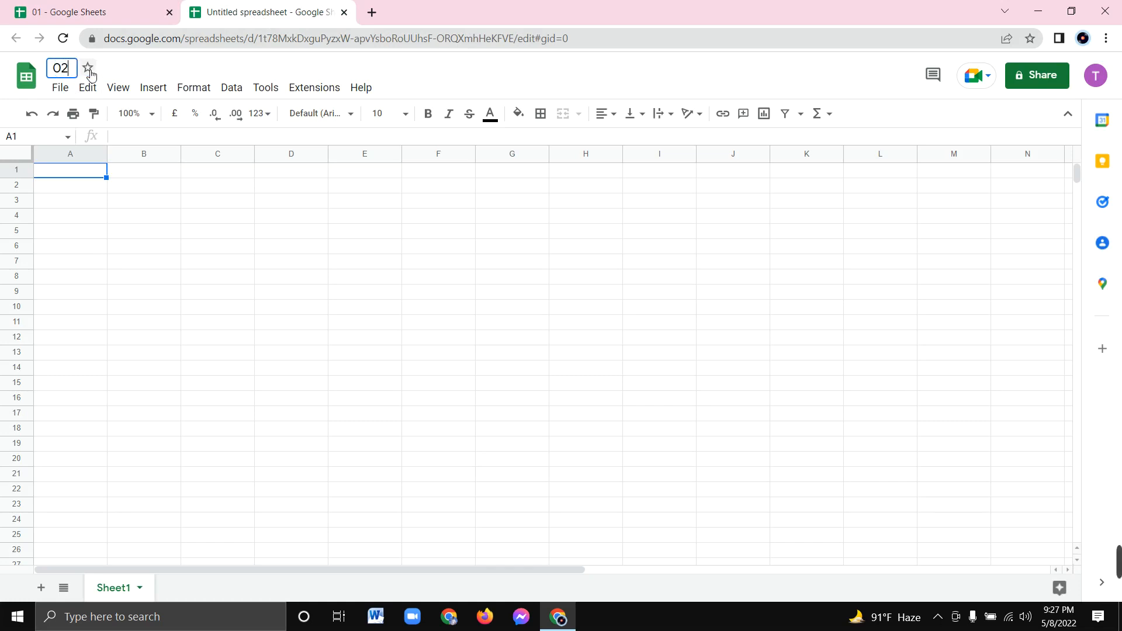
pyautogui.click(276, 251)
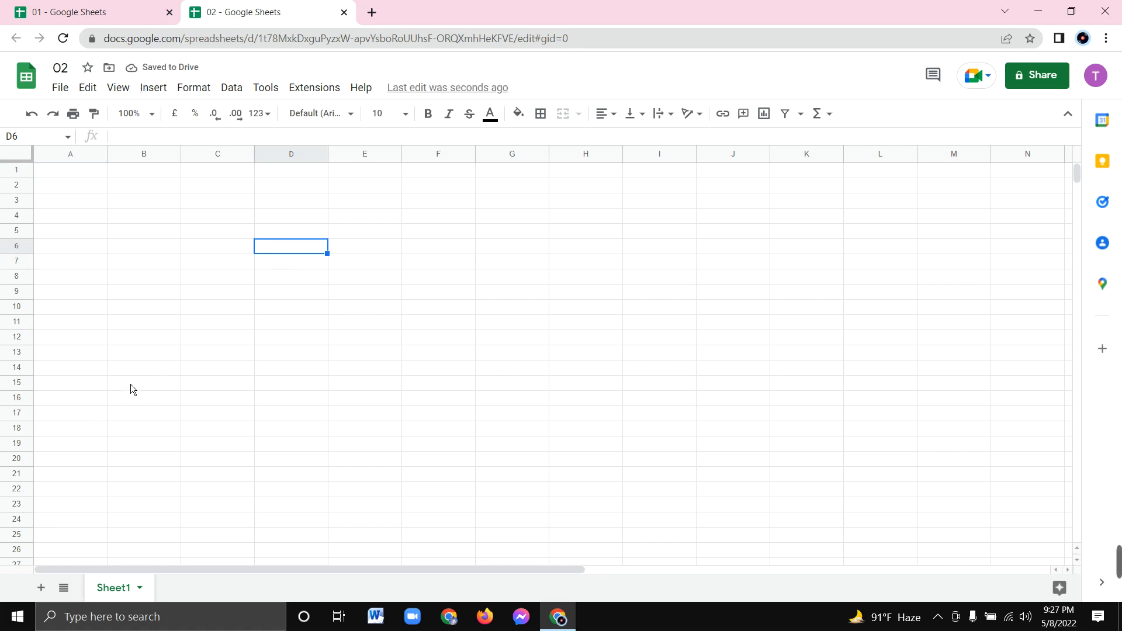
# Check spreadsheet 02's Drive save status and browse the My Drive locations it can be moved to, without moving it.
pyautogui.click(132, 68)
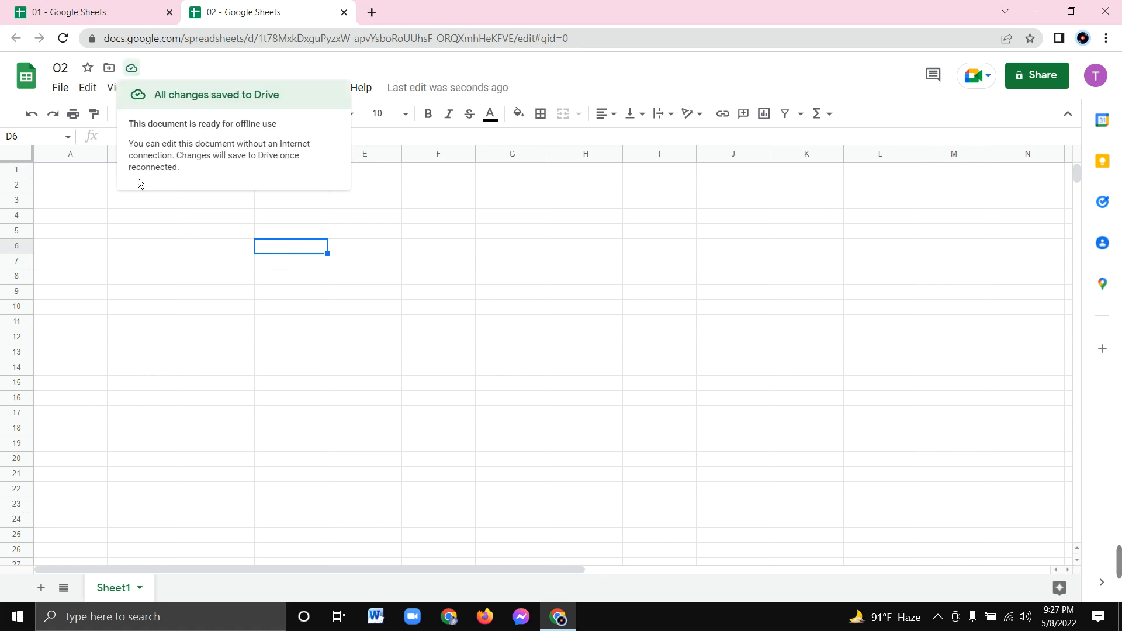
pyautogui.click(119, 69)
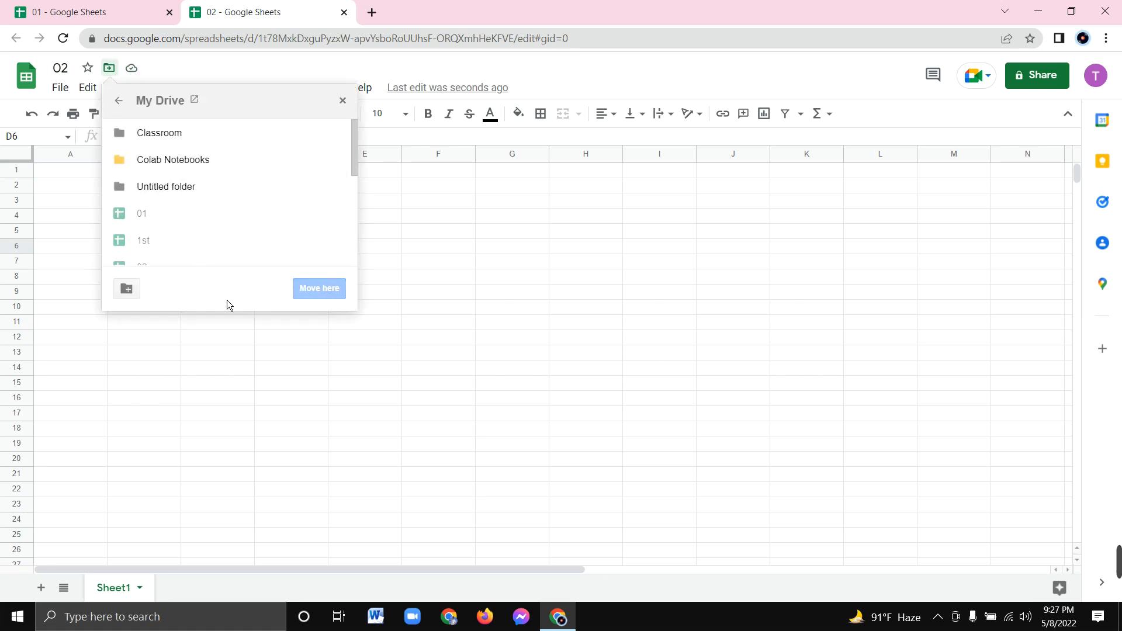
pyautogui.scroll(-4, 192, 156)
pyautogui.scroll(3, 227, 202)
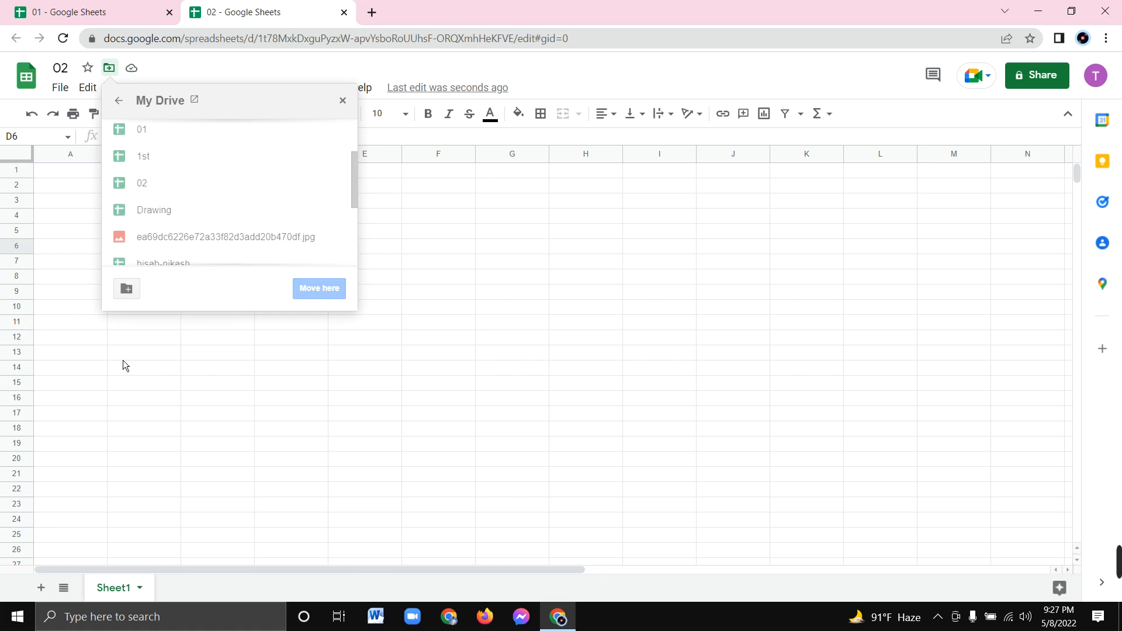
pyautogui.click(146, 381)
pyautogui.hotkey('ctrl', 'o')
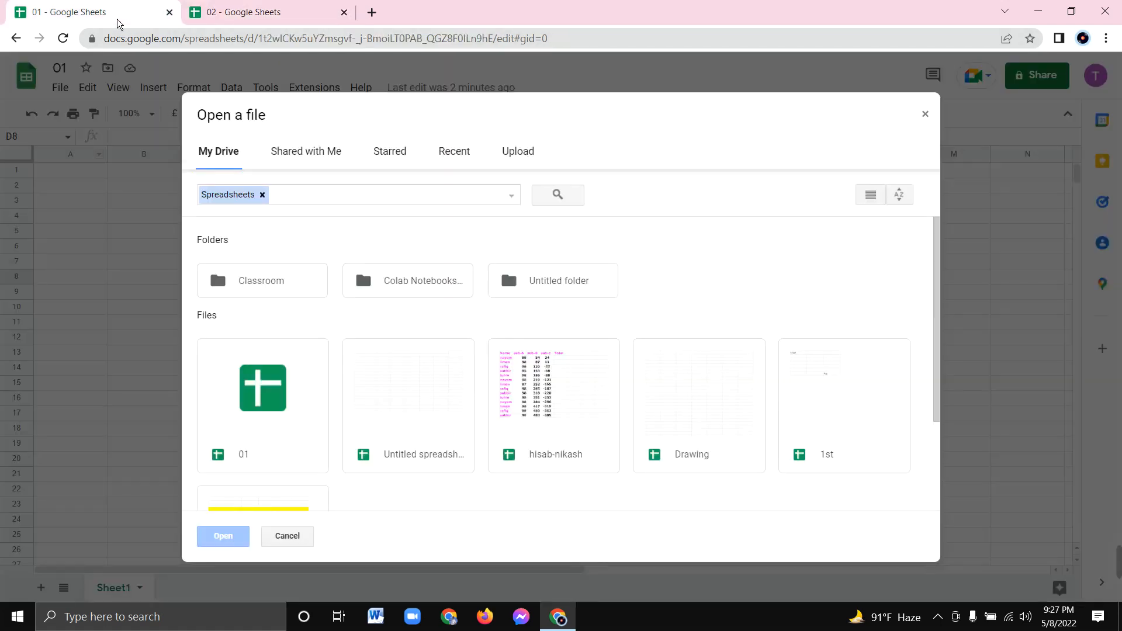
pyautogui.press('Escape')
# Enter 1 in cell B2 and 2 in cell B3 of spreadsheet 02.
pyautogui.click(101, 191)
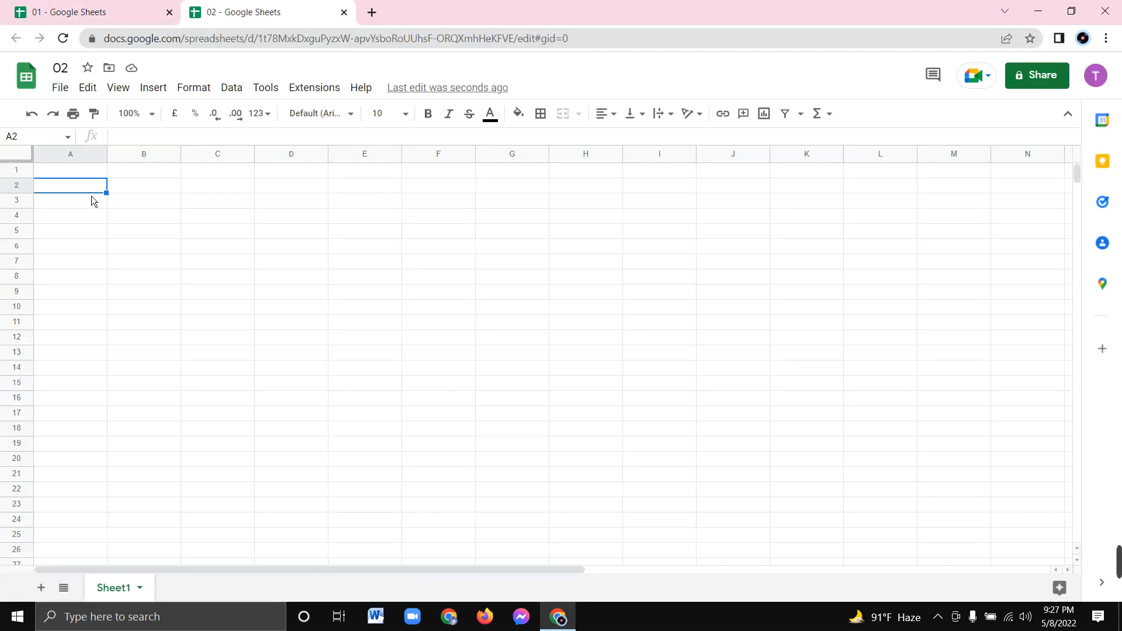
pyautogui.click(131, 196)
pyautogui.write('01')
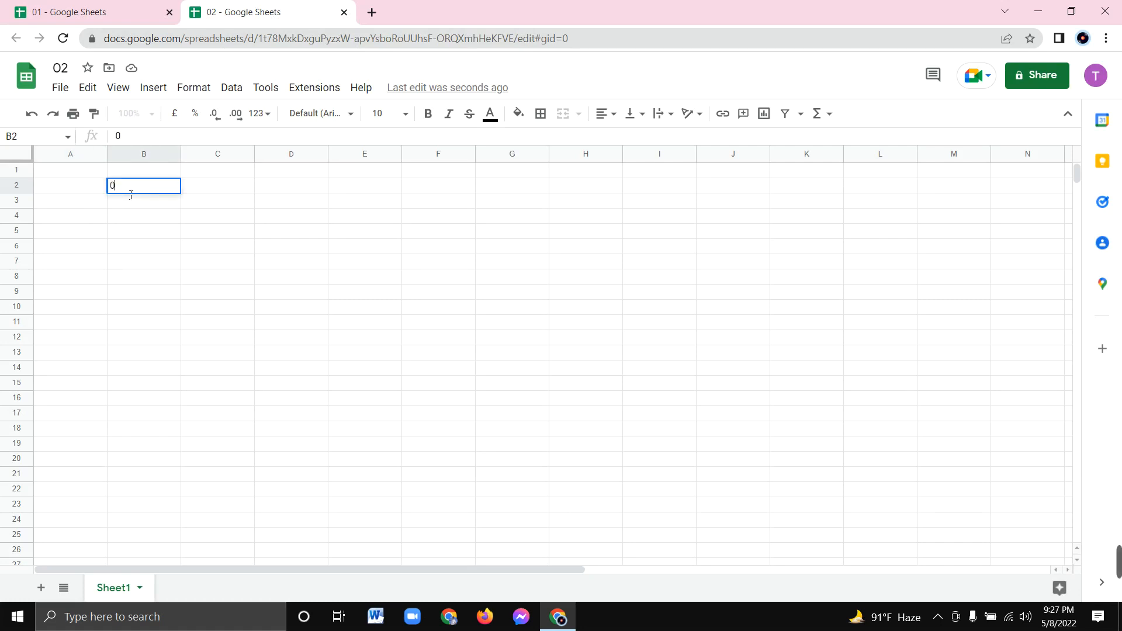
pyautogui.click(145, 206)
pyautogui.click(149, 191)
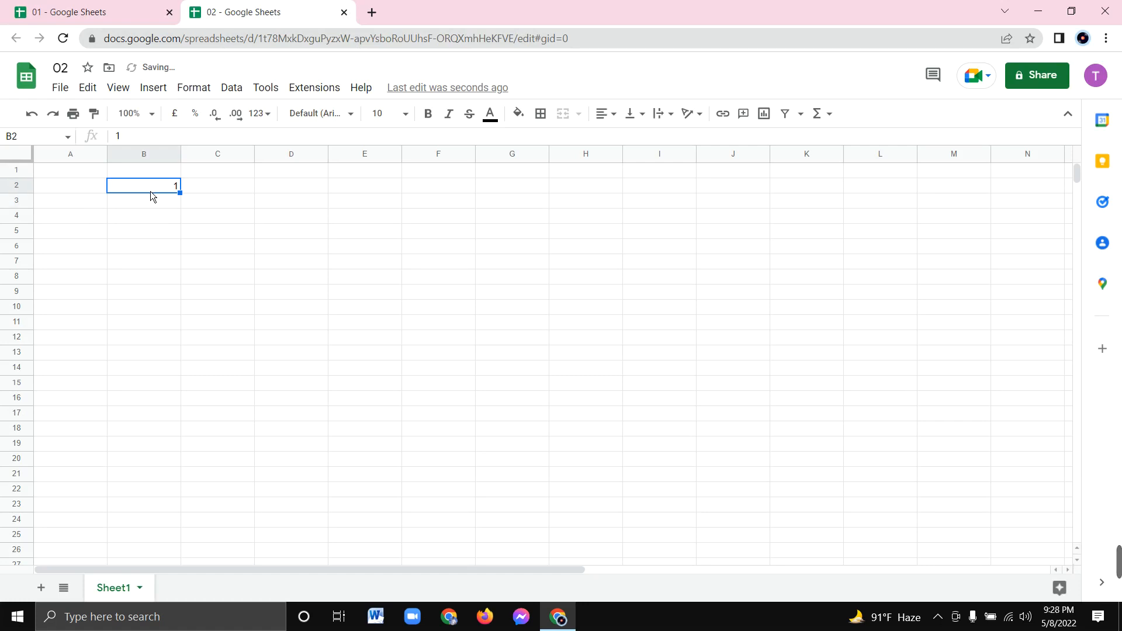
pyautogui.click(161, 207)
pyautogui.write('02')
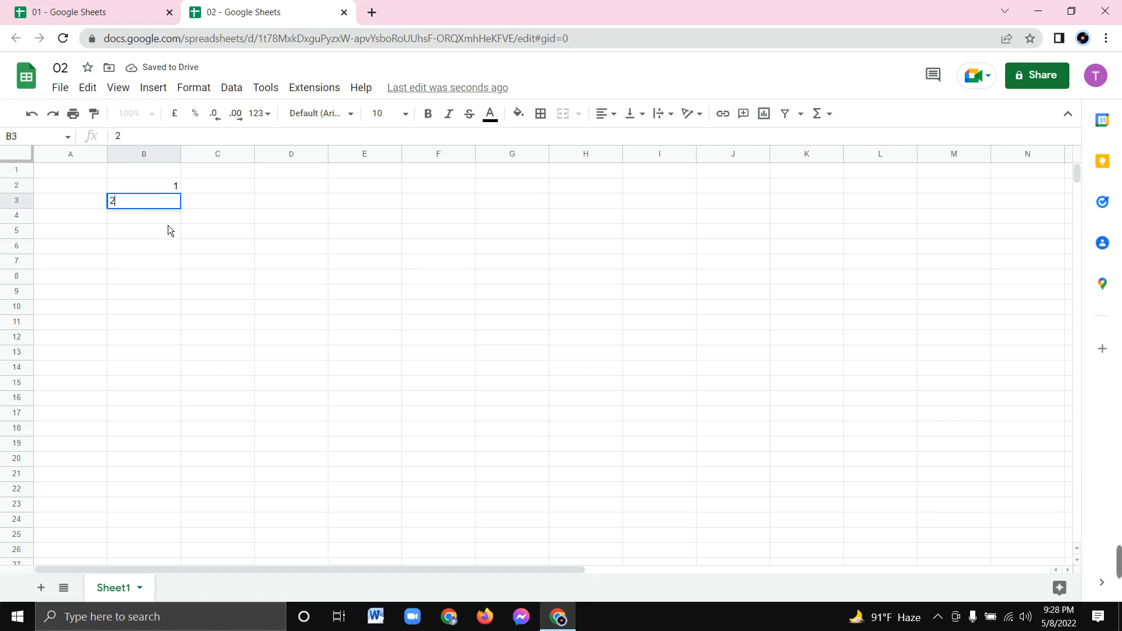
pyautogui.click(170, 234)
# Try to fill cell B3's value down through B9, and undo the fill.
pyautogui.moveTo(171, 188); pyautogui.dragTo(174, 286)
pyautogui.click(178, 207)
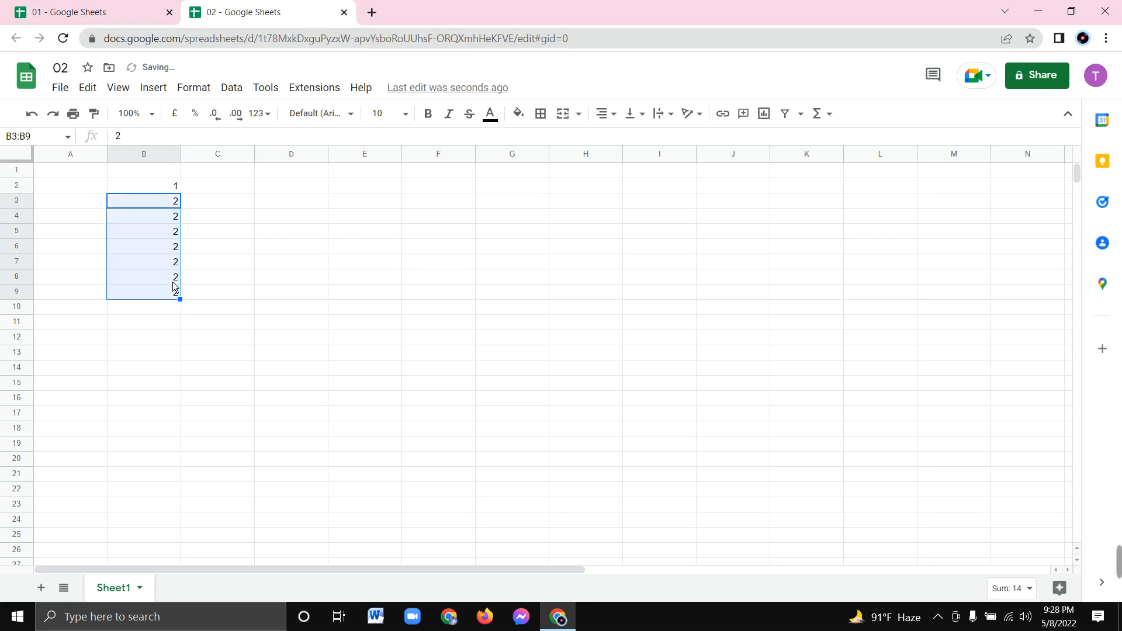
pyautogui.hotkey('ctrl', 'z')
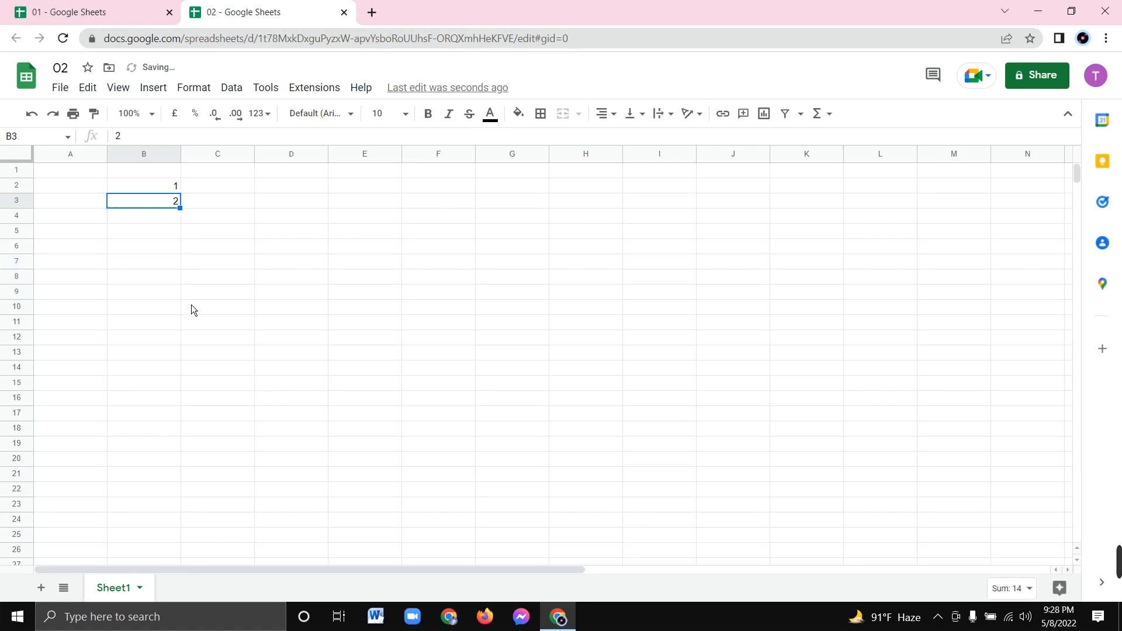
# Extend the number series from cells B2:B3 down to B10.
pyautogui.moveTo(175, 186); pyautogui.dragTo(178, 310)
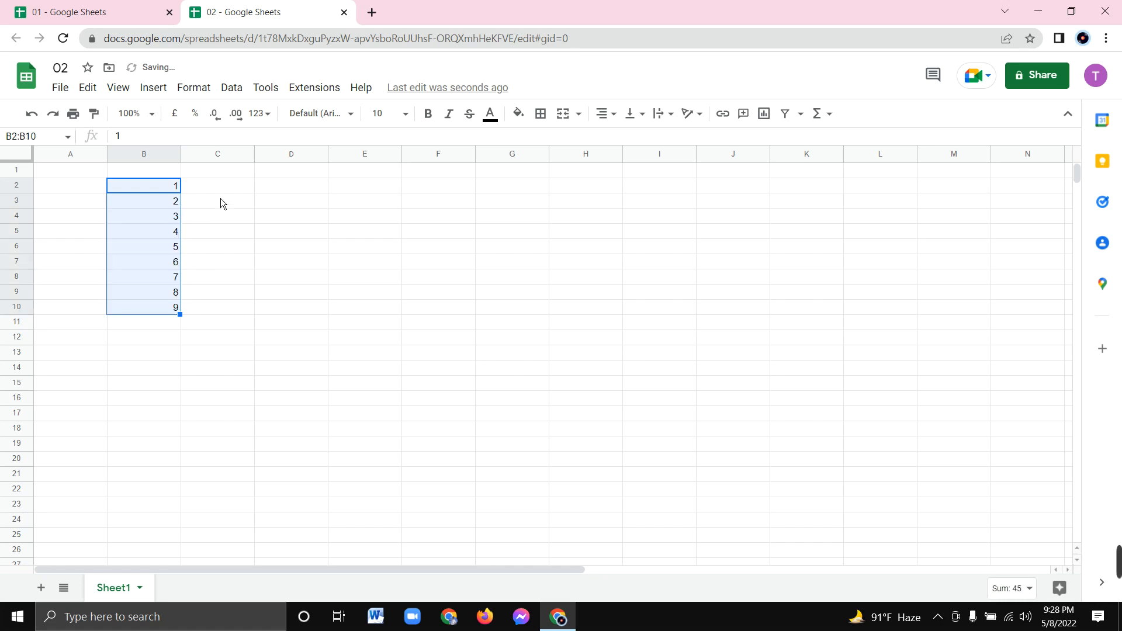
pyautogui.click(220, 187)
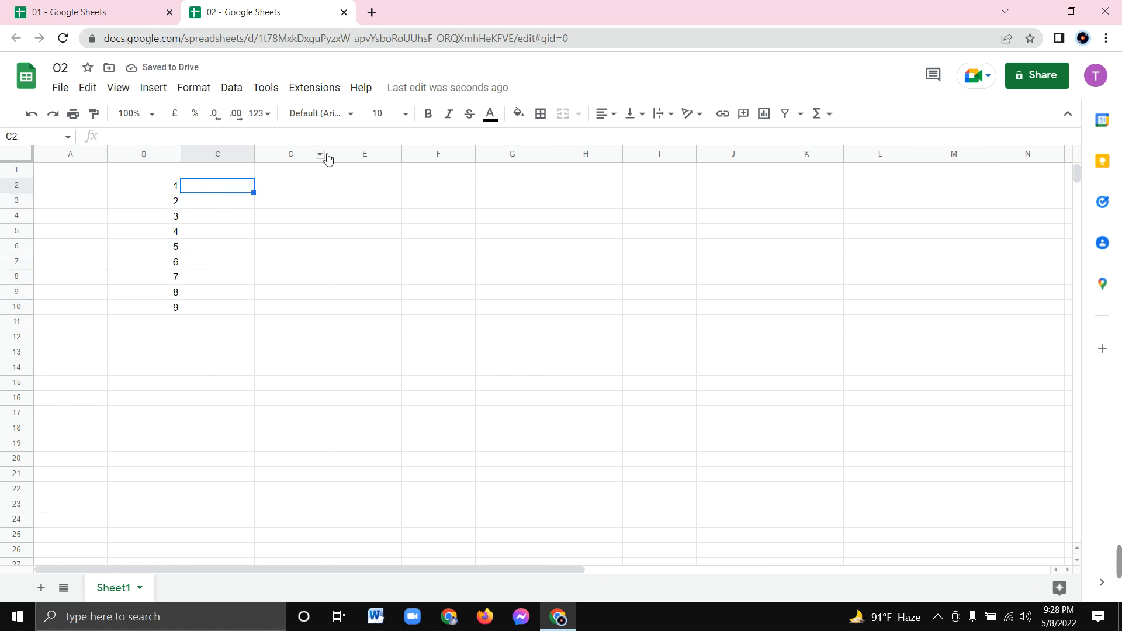
# Return to spreadsheet 01, look through the spreadsheets in its already displayed Open a file dialog, and cancel the dialog.
pyautogui.click(94, 14)
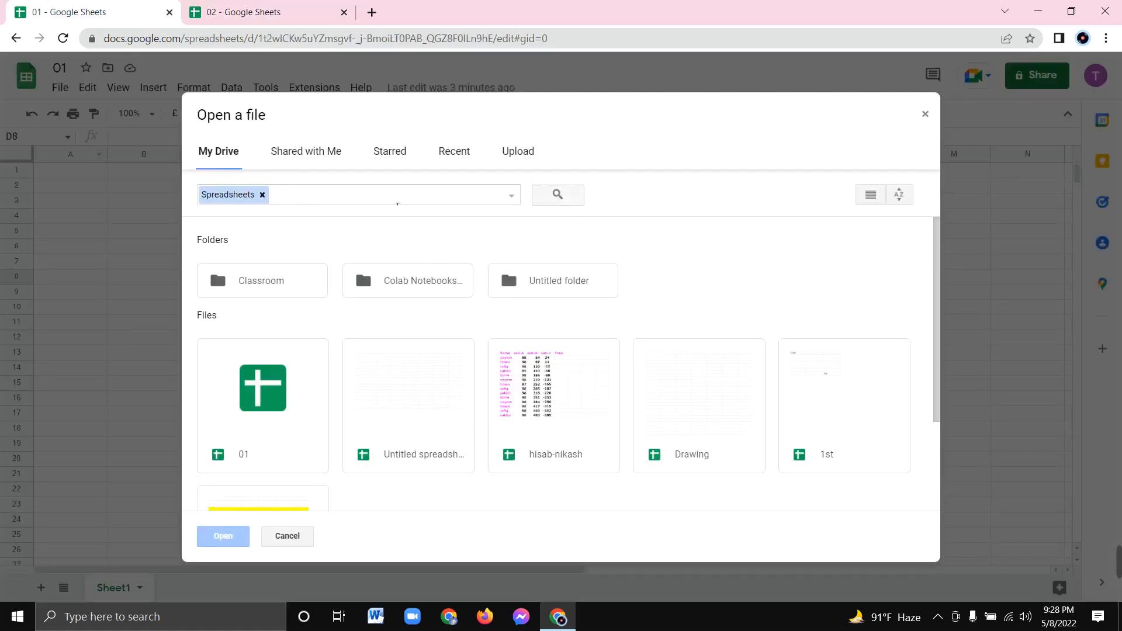
pyautogui.scroll(-3, 497, 501)
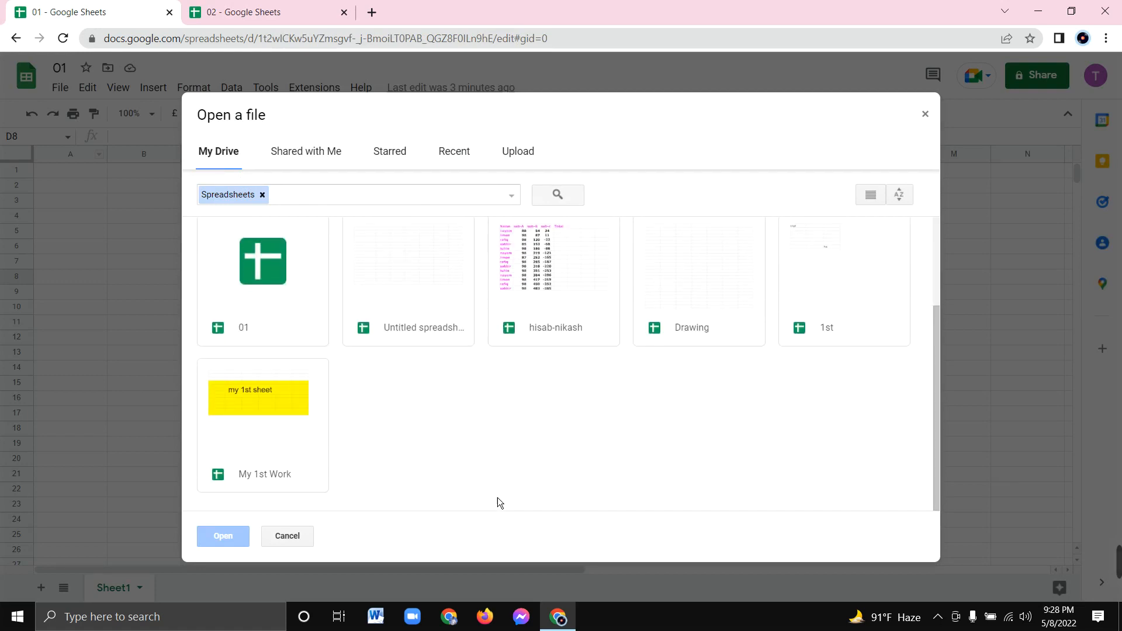
pyautogui.click(308, 534)
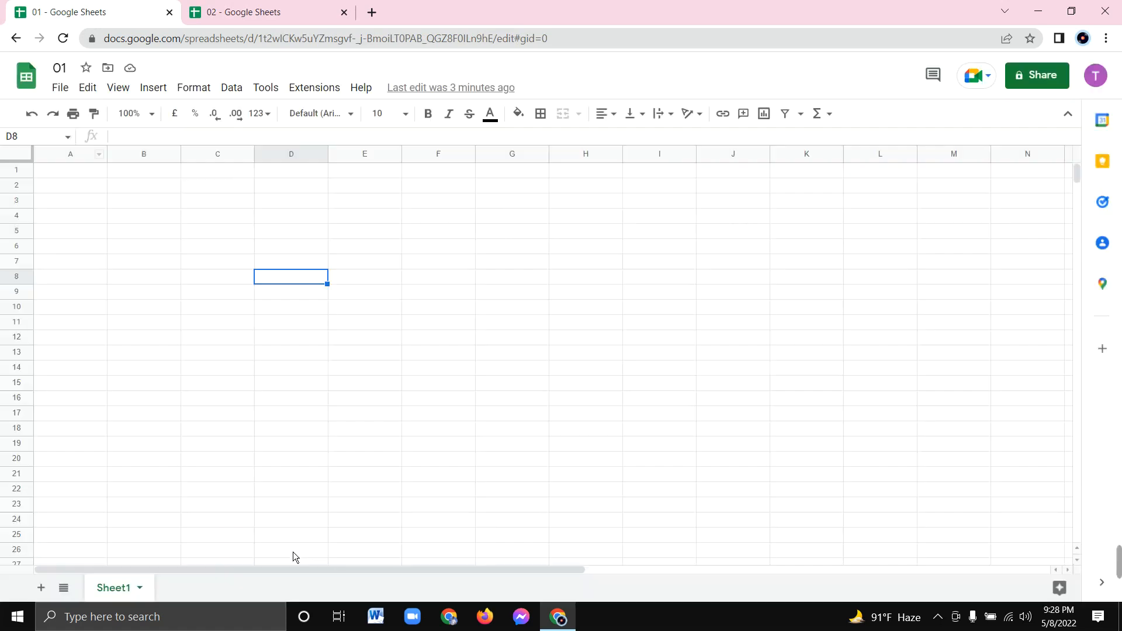
# Open spreadsheet 02 from My Drive with the Open command in spreadsheet 01, and close the duplicate 02 tab.
pyautogui.click(63, 88)
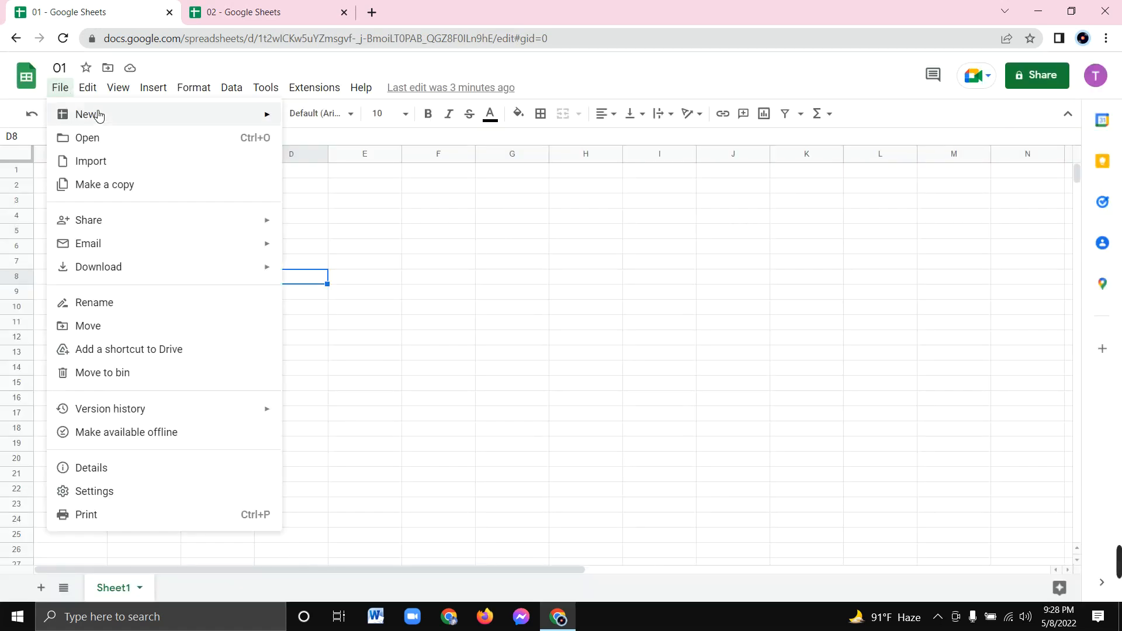
pyautogui.click(100, 143)
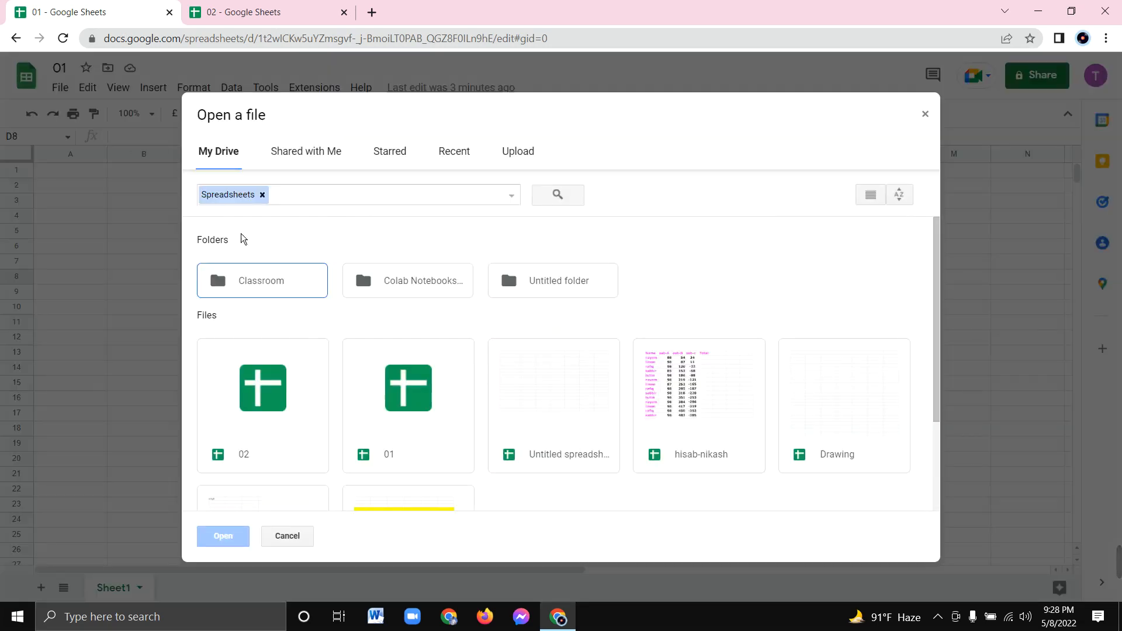
pyautogui.click(248, 425)
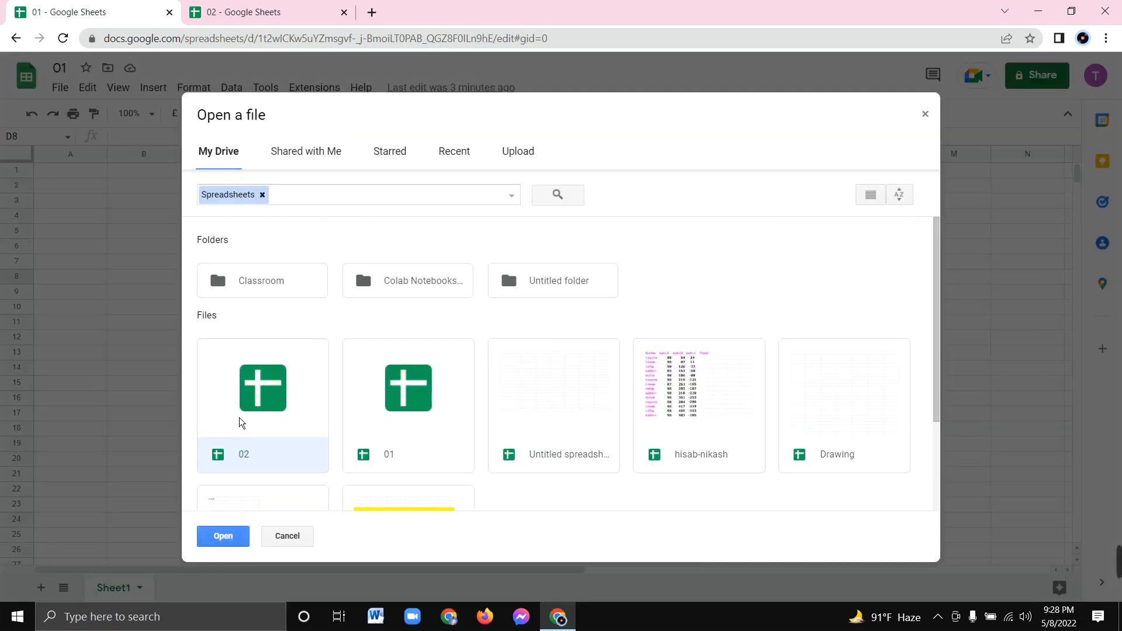
pyautogui.click(217, 542)
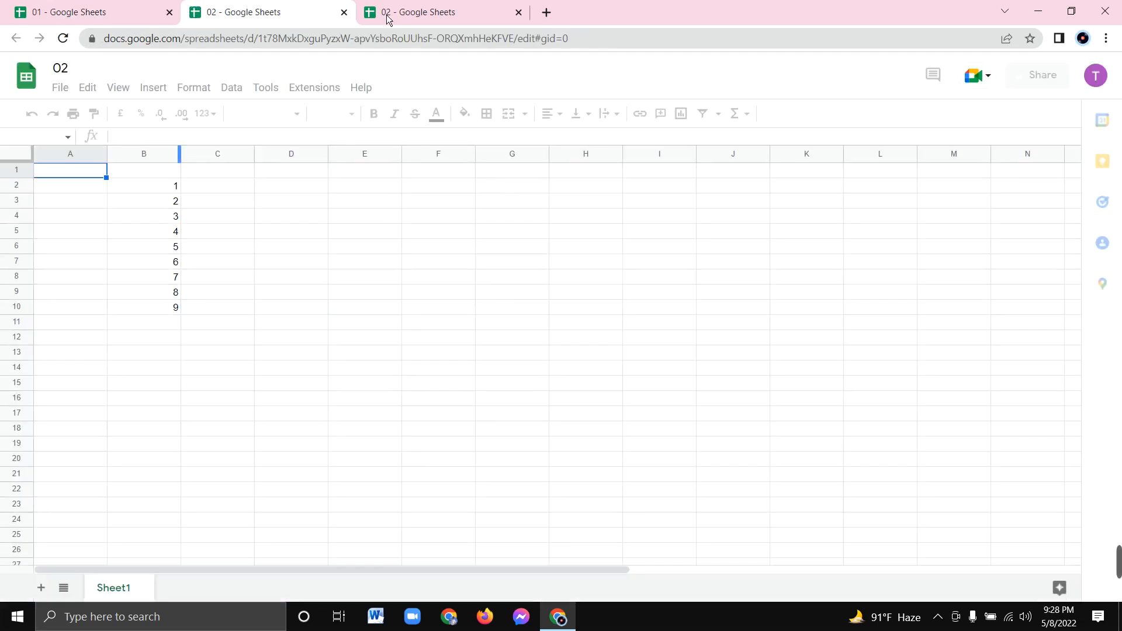
pyautogui.click(518, 12)
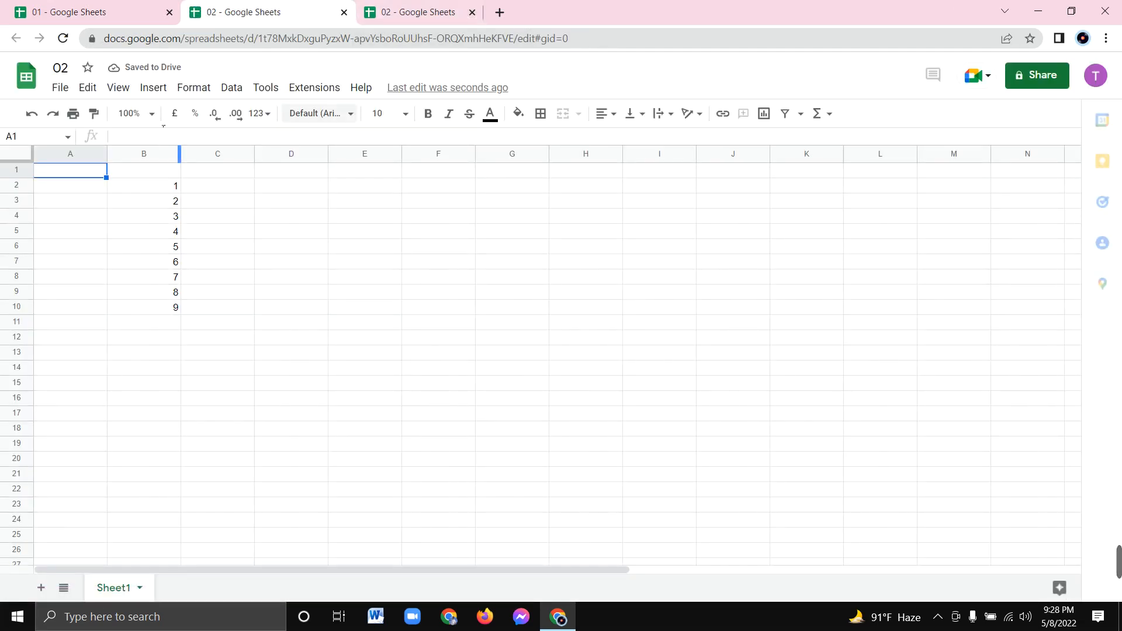
pyautogui.click(177, 202)
pyautogui.moveTo(181, 227); pyautogui.dragTo(166, 328)
pyautogui.click(173, 205)
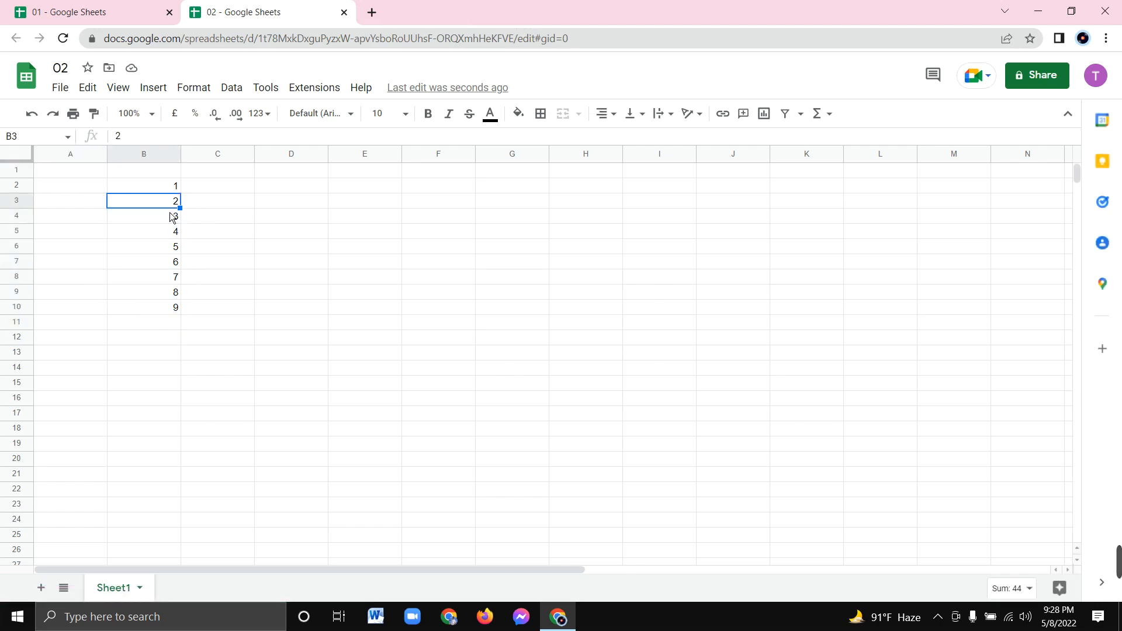
pyautogui.click(75, 21)
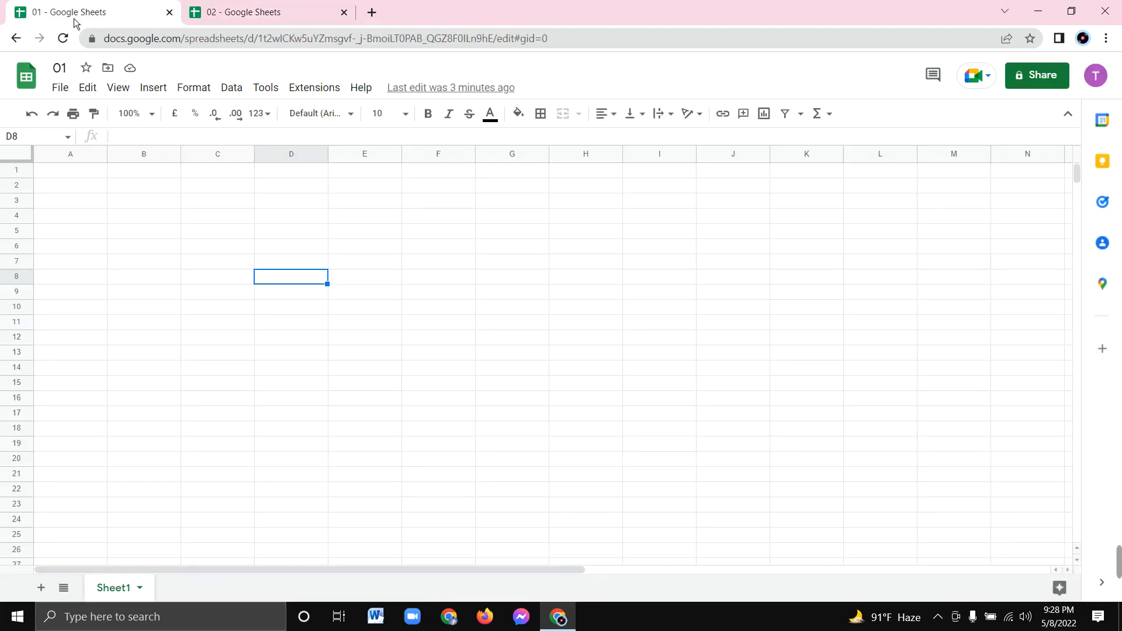
pyautogui.click(223, 14)
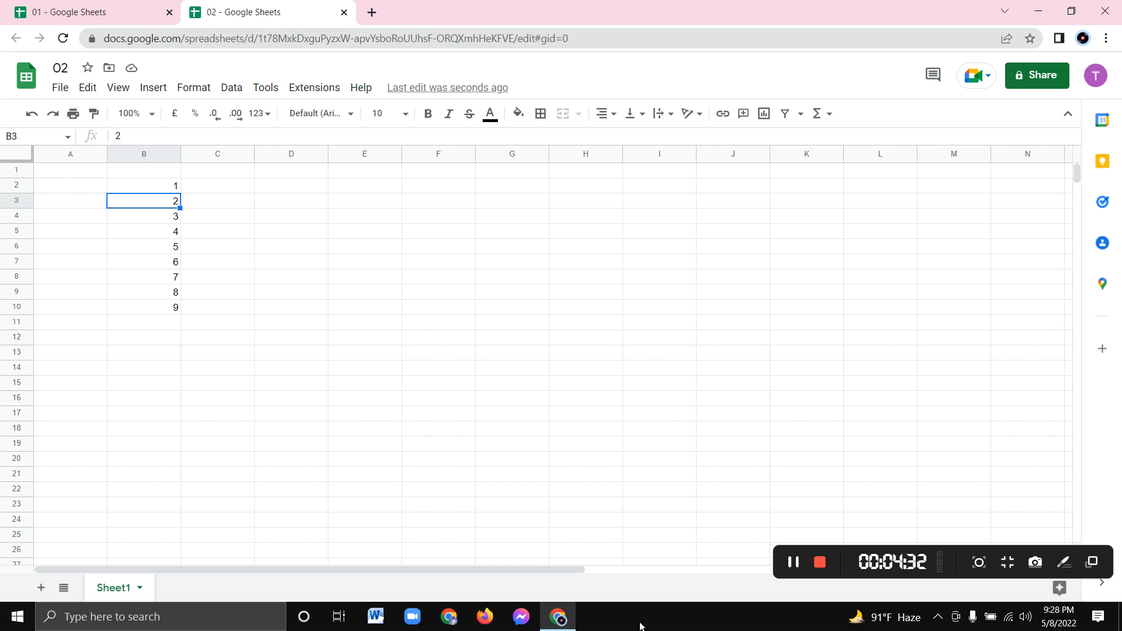
pyautogui.click(69, 17)
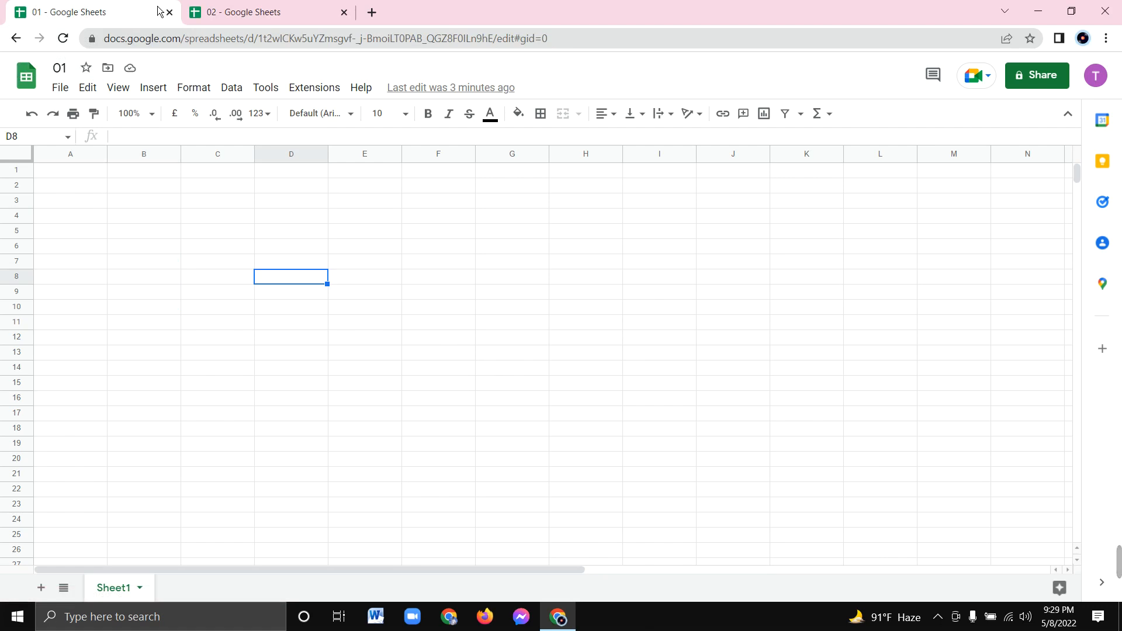
pyautogui.click(60, 88)
pyautogui.click(153, 87)
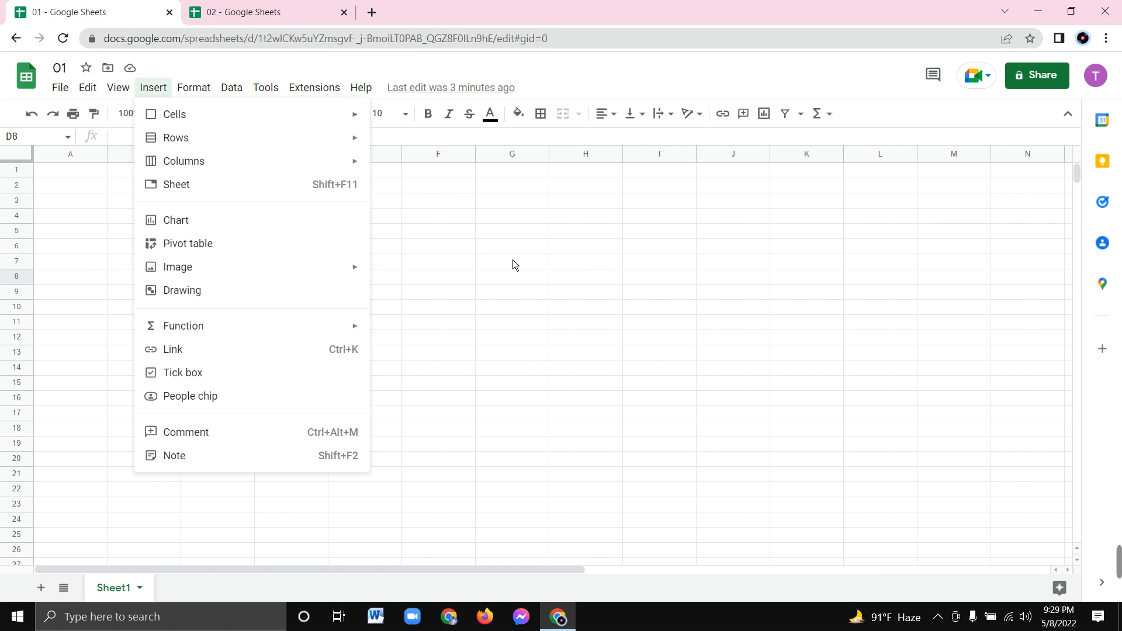
pyautogui.click(67, 89)
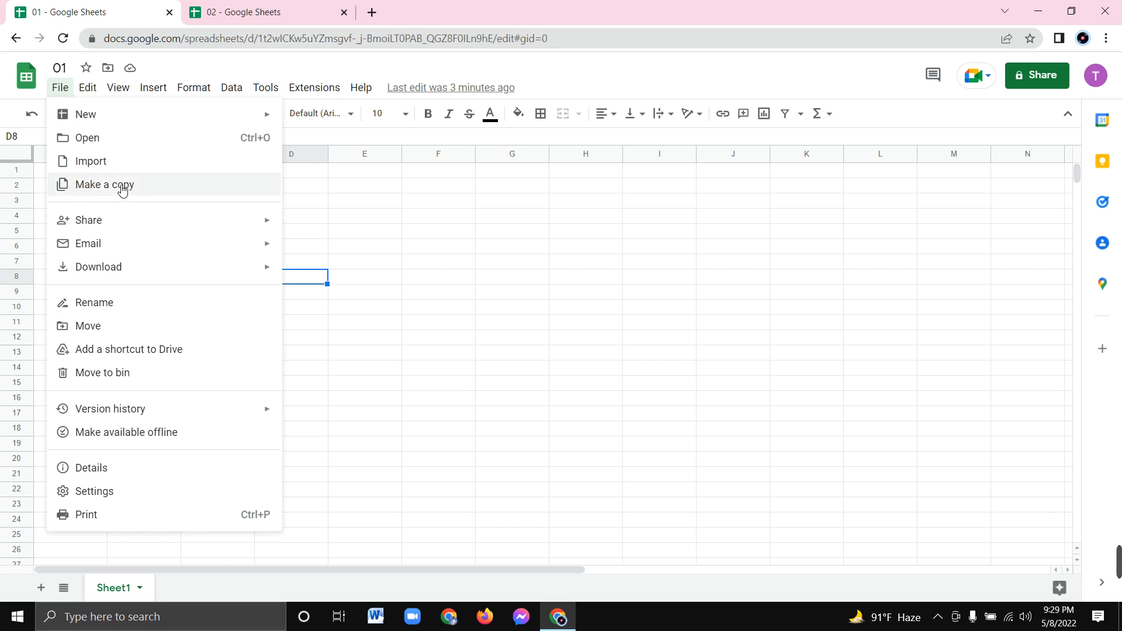
pyautogui.click(423, 190)
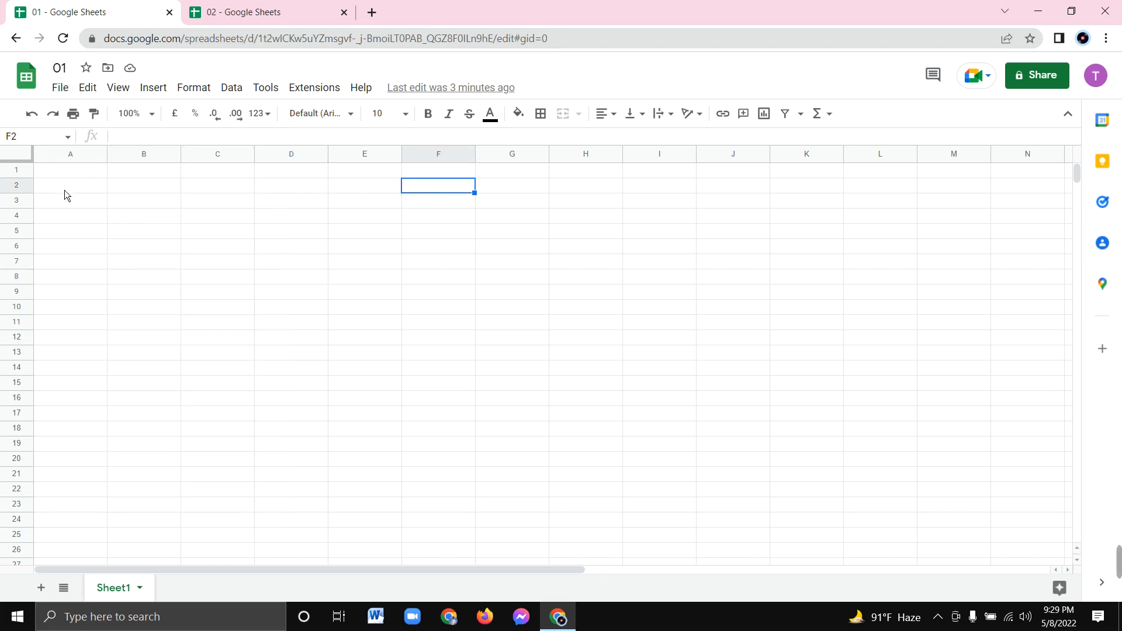
pyautogui.click(61, 175)
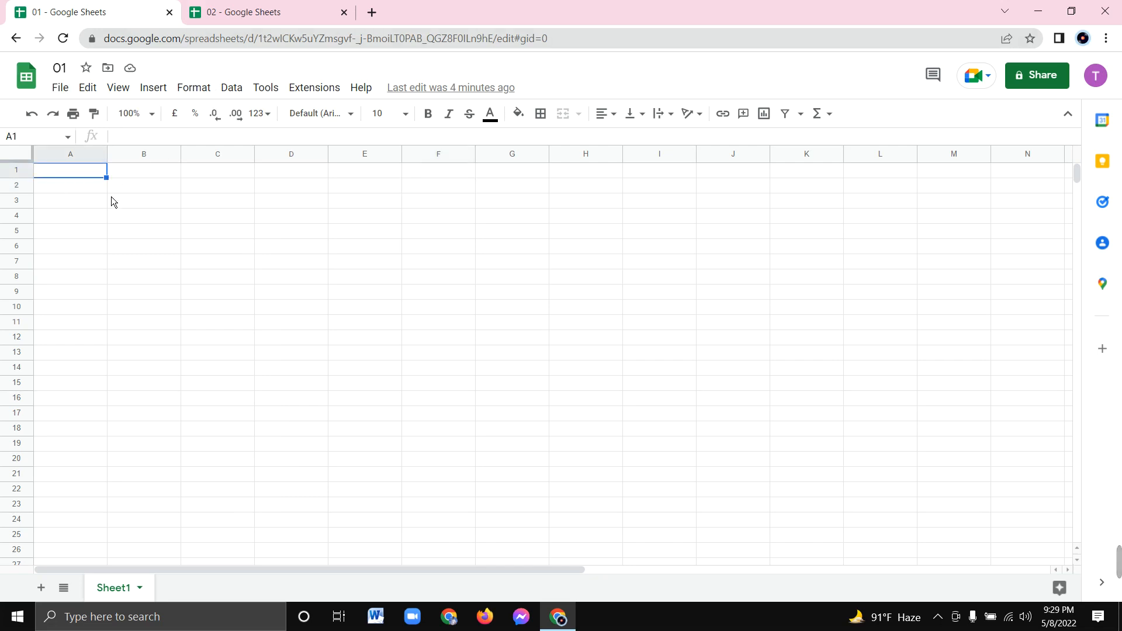
# Copy the numbers in B2:B9 of spreadsheet 02 and paste them into C2:C9.
pyautogui.click(226, 18)
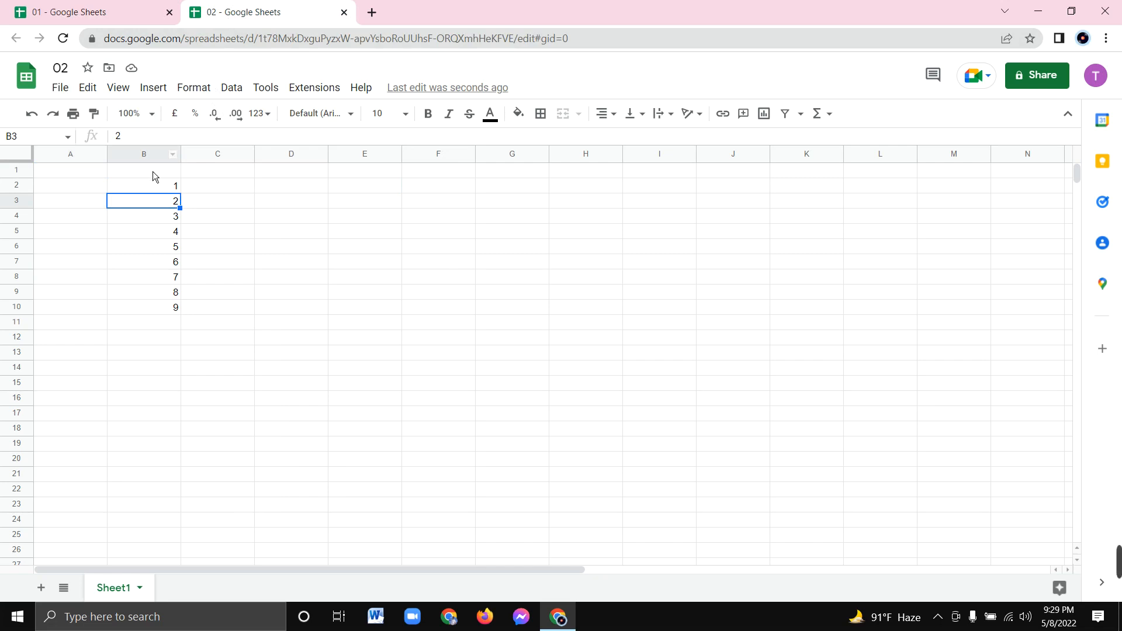
pyautogui.moveTo(209, 191); pyautogui.dragTo(219, 325)
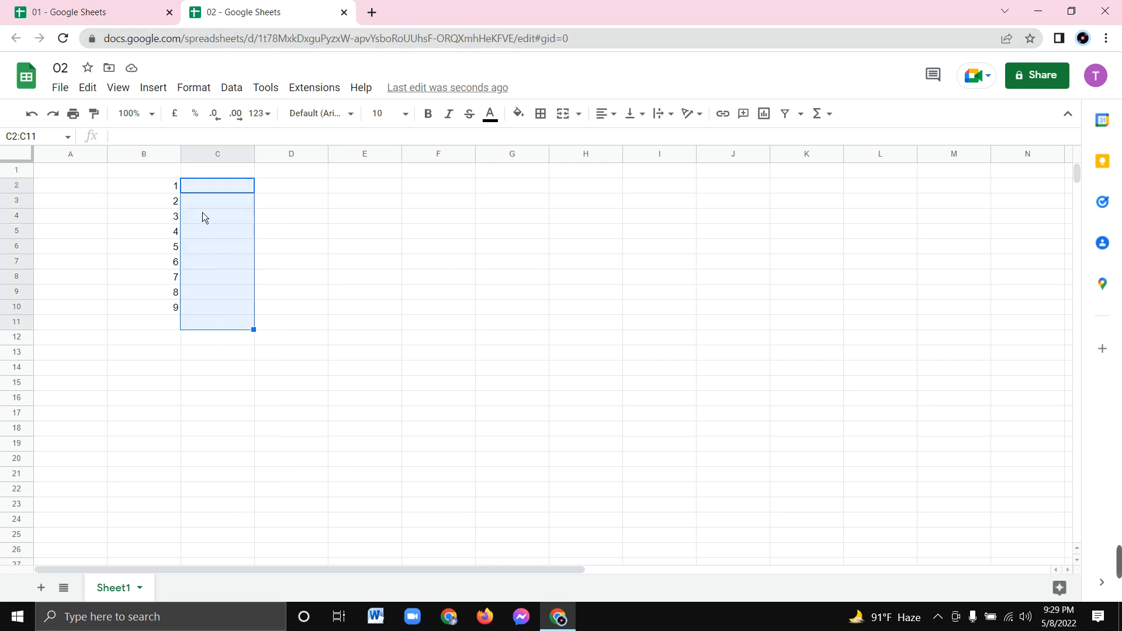
pyautogui.moveTo(176, 186); pyautogui.dragTo(176, 295)
pyautogui.hotkey('ctrl', 'c')
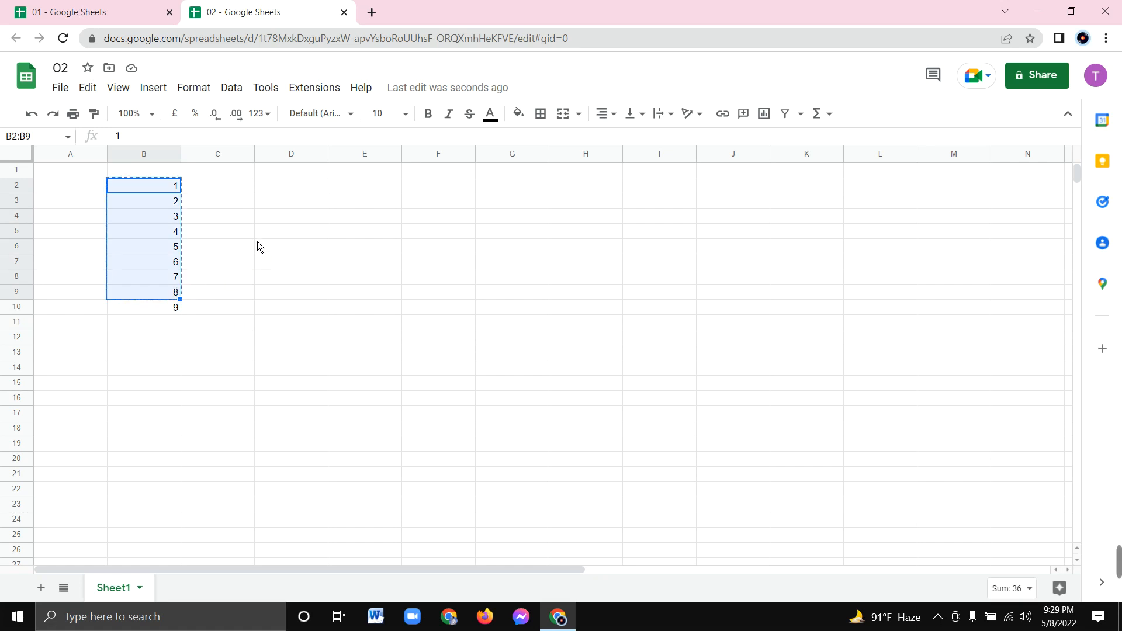
pyautogui.moveTo(227, 190); pyautogui.dragTo(216, 296)
pyautogui.hotkey('ctrl', 'v')
pyautogui.click(316, 200)
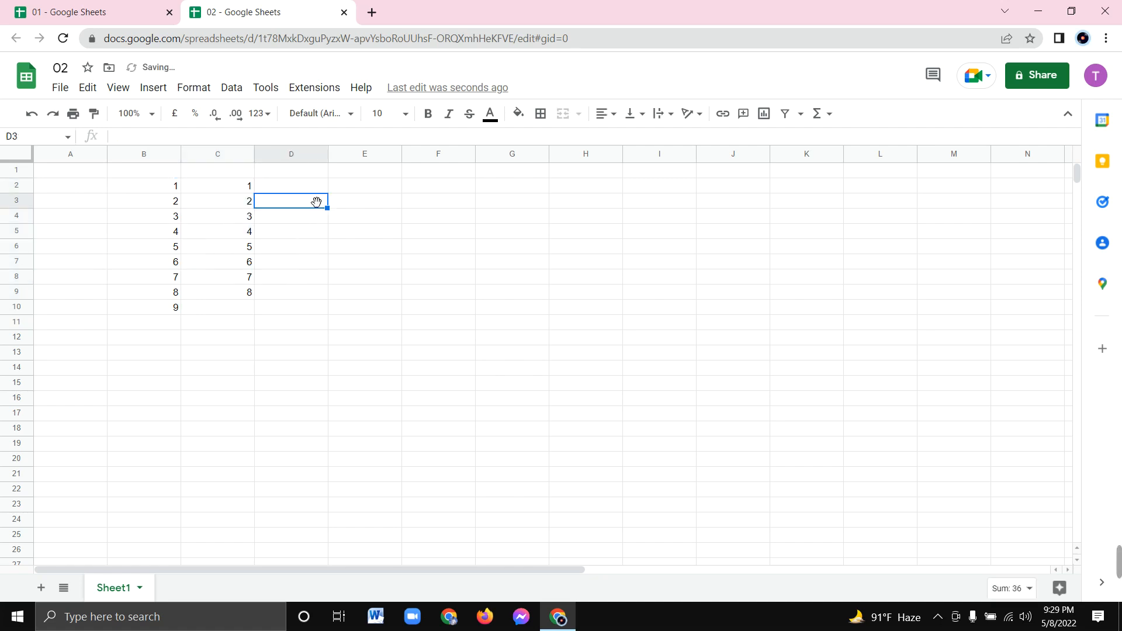
# Paste the copied numbers into D3:D10, E3:E10, F4:F11 and F3:F10.
pyautogui.hotkey('ctrl', 'v')
pyautogui.click(444, 221)
pyautogui.hotkey('ctrl', 'v')
pyautogui.click(383, 202)
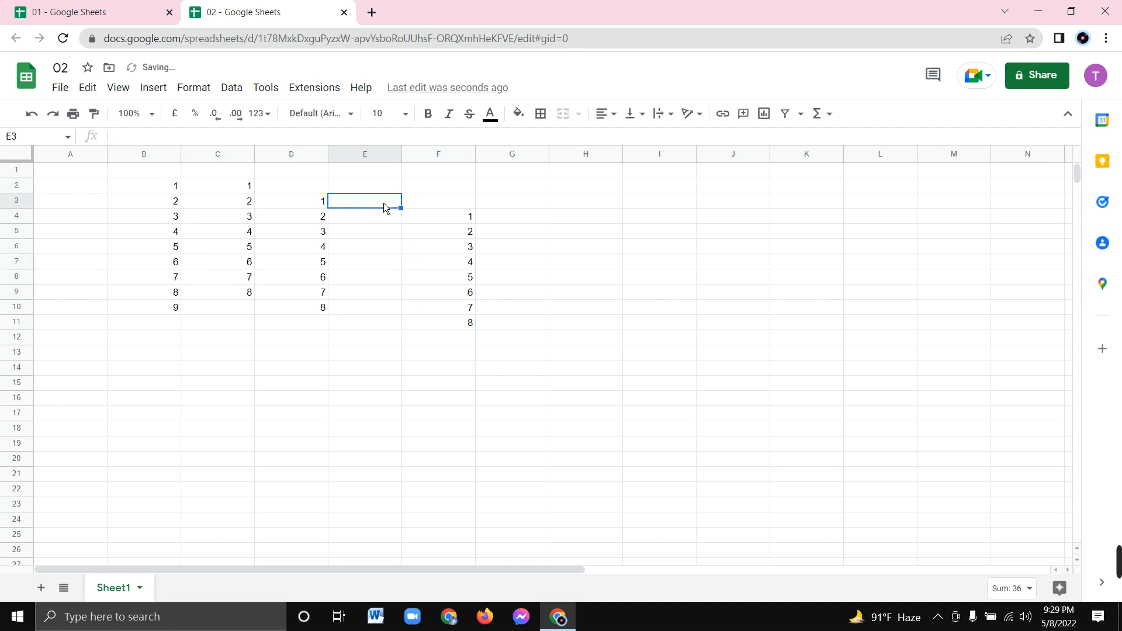
pyautogui.hotkey('ctrl', 'v')
pyautogui.click(442, 223)
pyautogui.hotkey('ctrl', 'v')
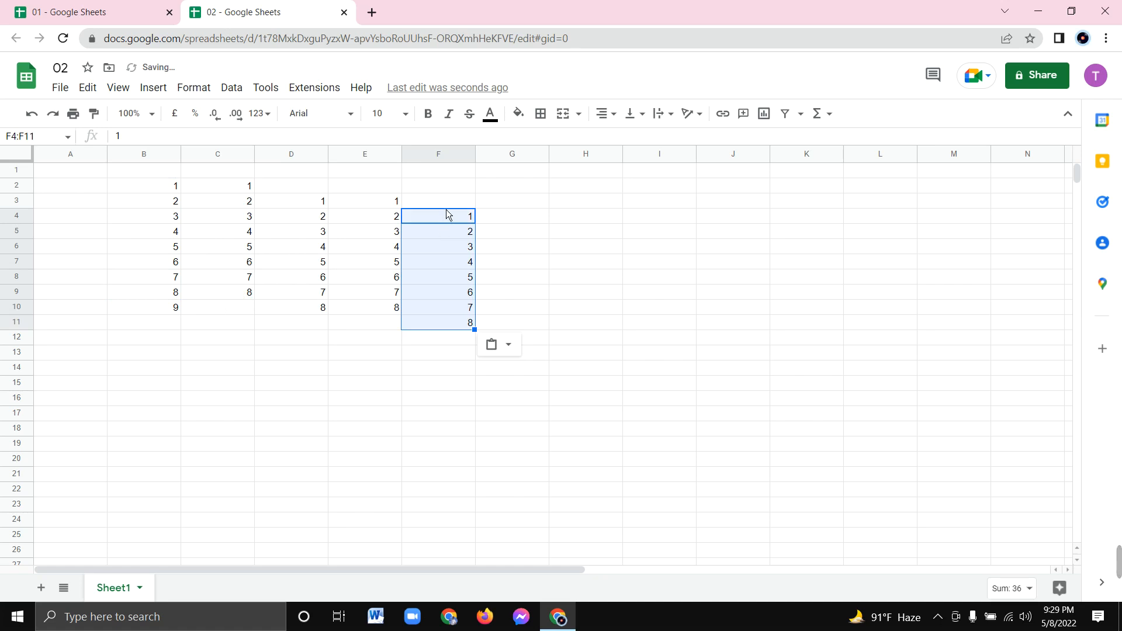
pyautogui.click(447, 208)
pyautogui.hotkey('ctrl', 'v')
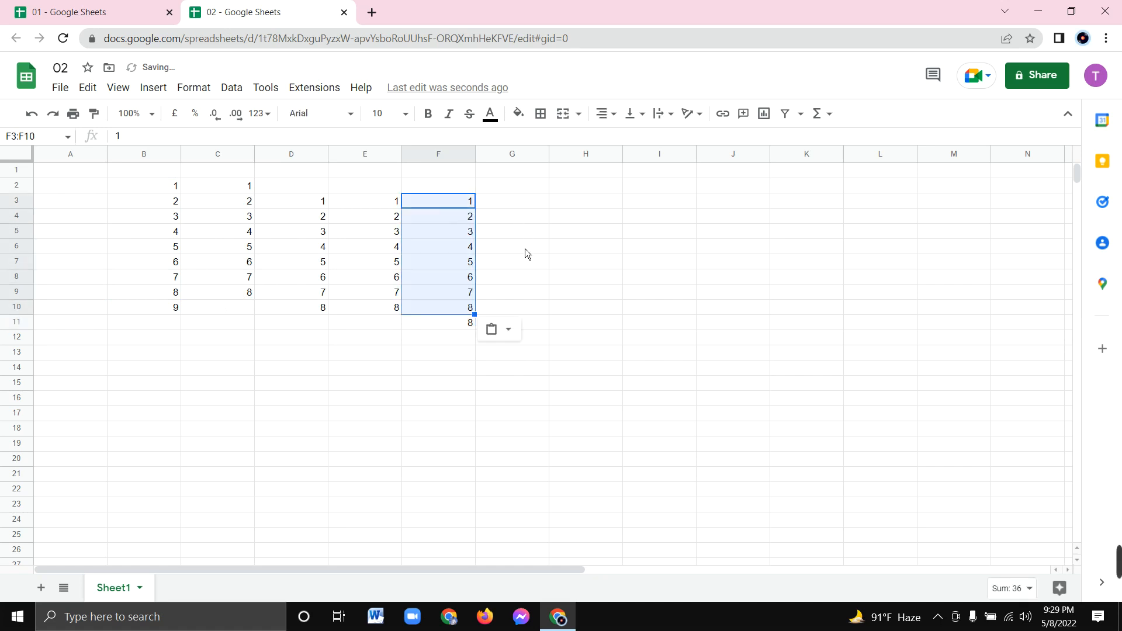
# Paste the copied numbers into D2:D9 and E2:E9, aligned with the series in columns B and C.
pyautogui.click(310, 188)
pyautogui.hotkey('ctrl', 'v')
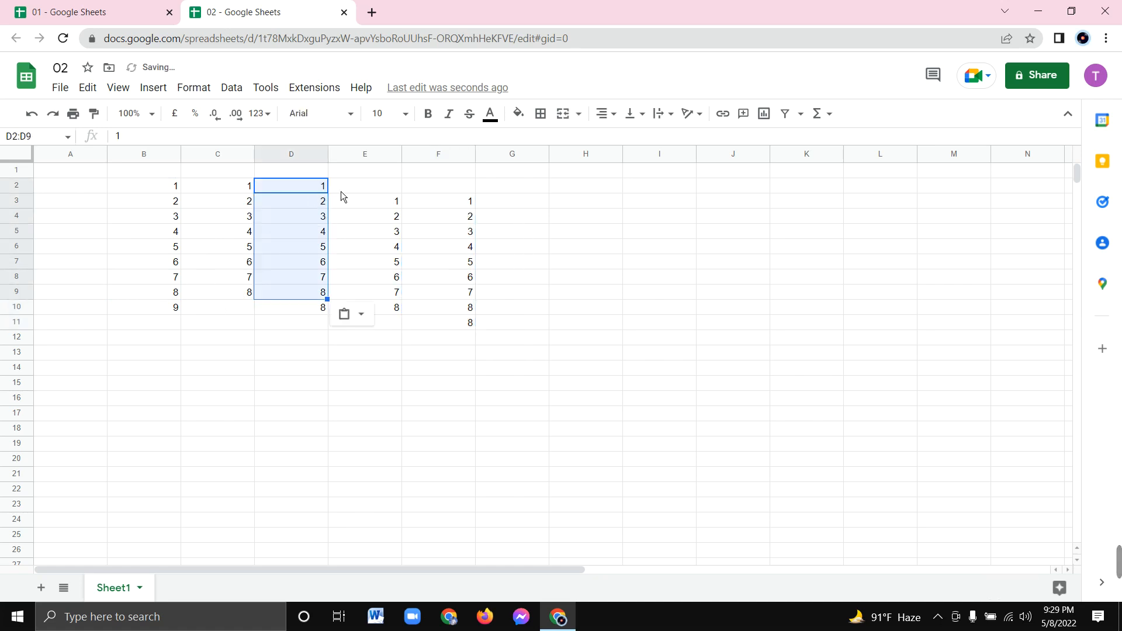
pyautogui.click(363, 187)
pyautogui.hotkey('ctrl', 'v')
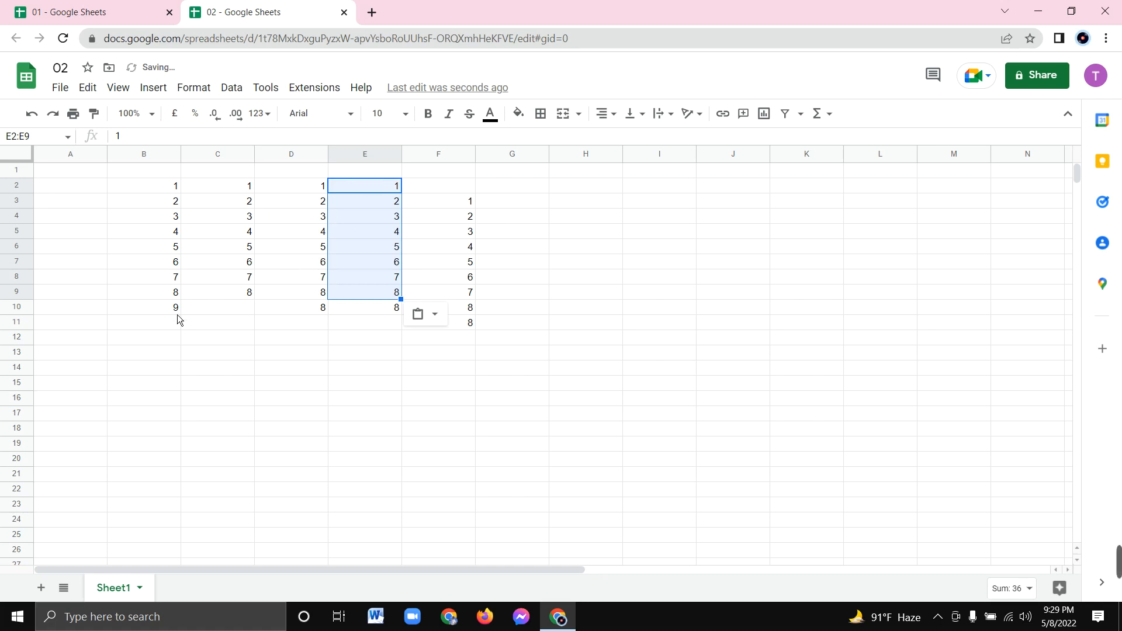
# Clear the leftover numbers in cells B10:G11 below the series.
pyautogui.moveTo(177, 310); pyautogui.dragTo(494, 338)
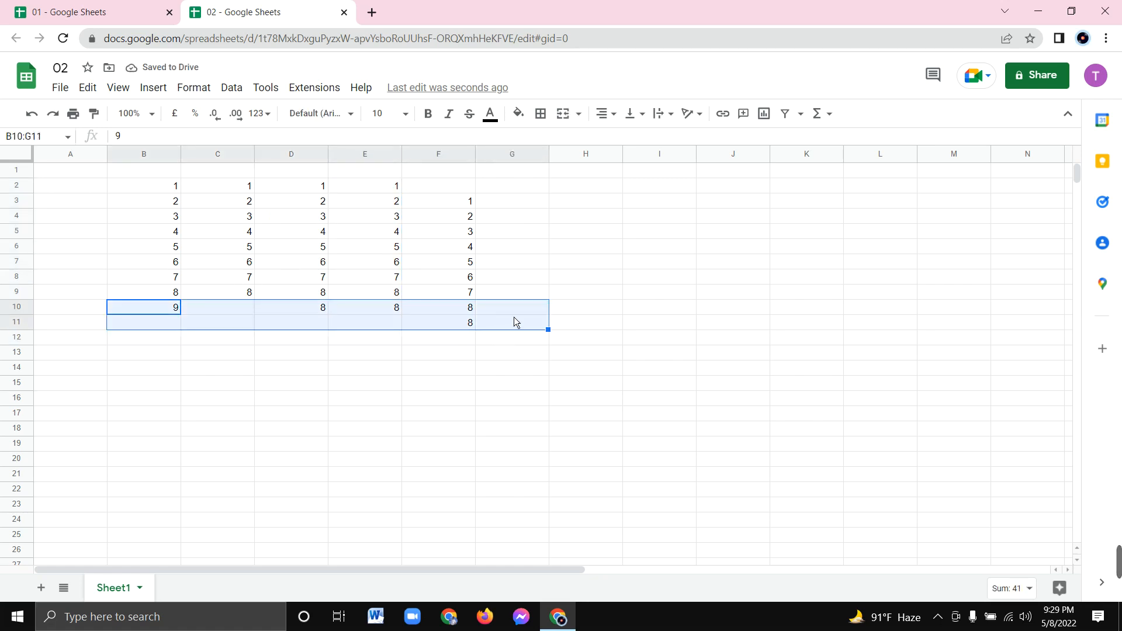
pyautogui.press('Delete')
pyautogui.click(215, 420)
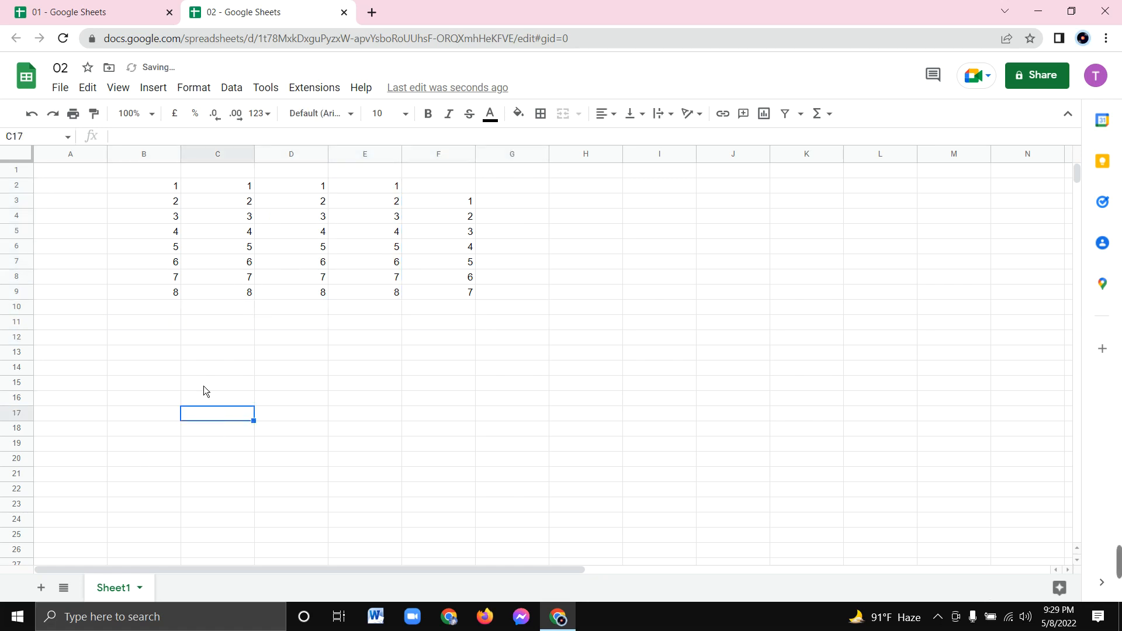
# Paste the copied numbers into F2:F9 so the series lines up with columns B to E.
pyautogui.click(474, 192)
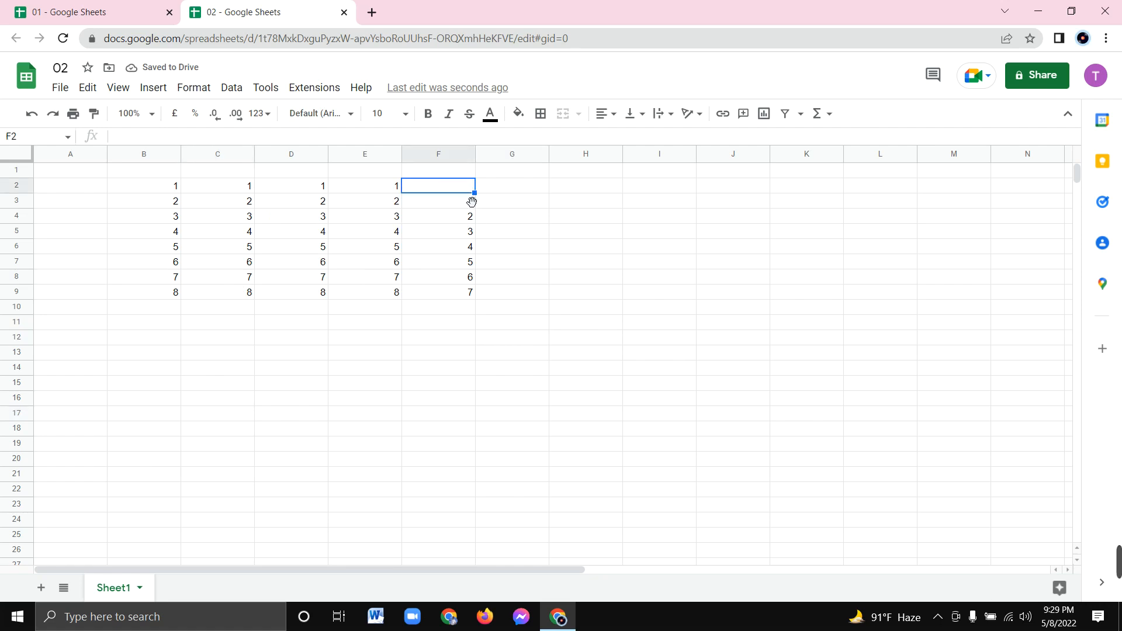
pyautogui.hotkey('ctrl', 'v')
pyautogui.click(444, 320)
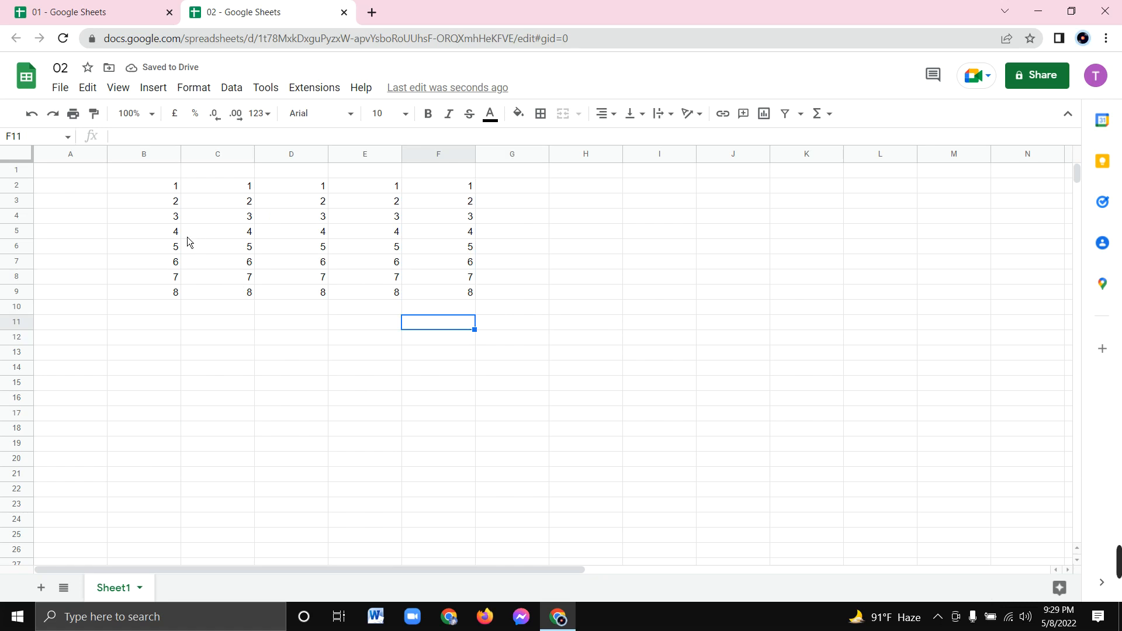
# Open the Make a copy dialog for spreadsheet 02, review its name, folder and sharing options, and close it without copying.
pyautogui.click(73, 92)
pyautogui.moveTo(60, 87)
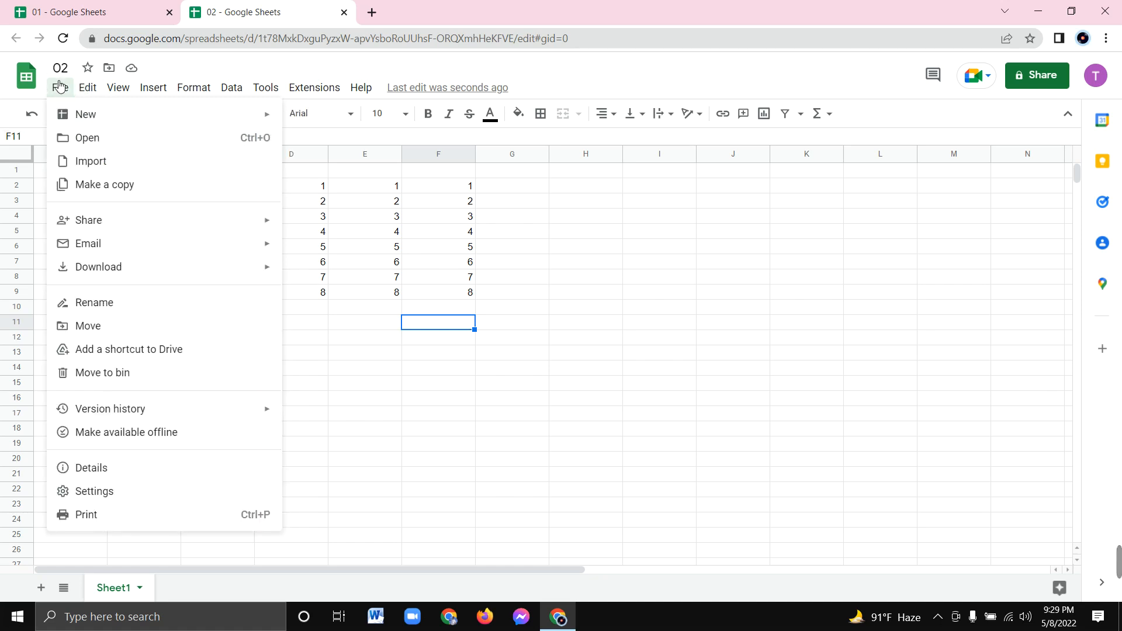
pyautogui.click(76, 184)
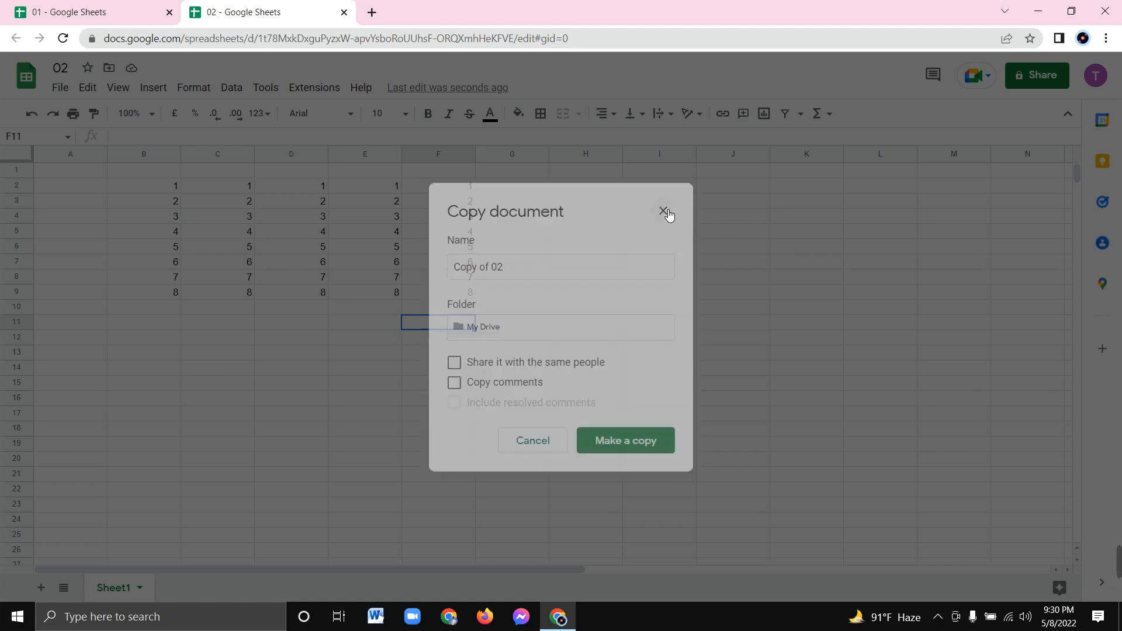
pyautogui.click(663, 211)
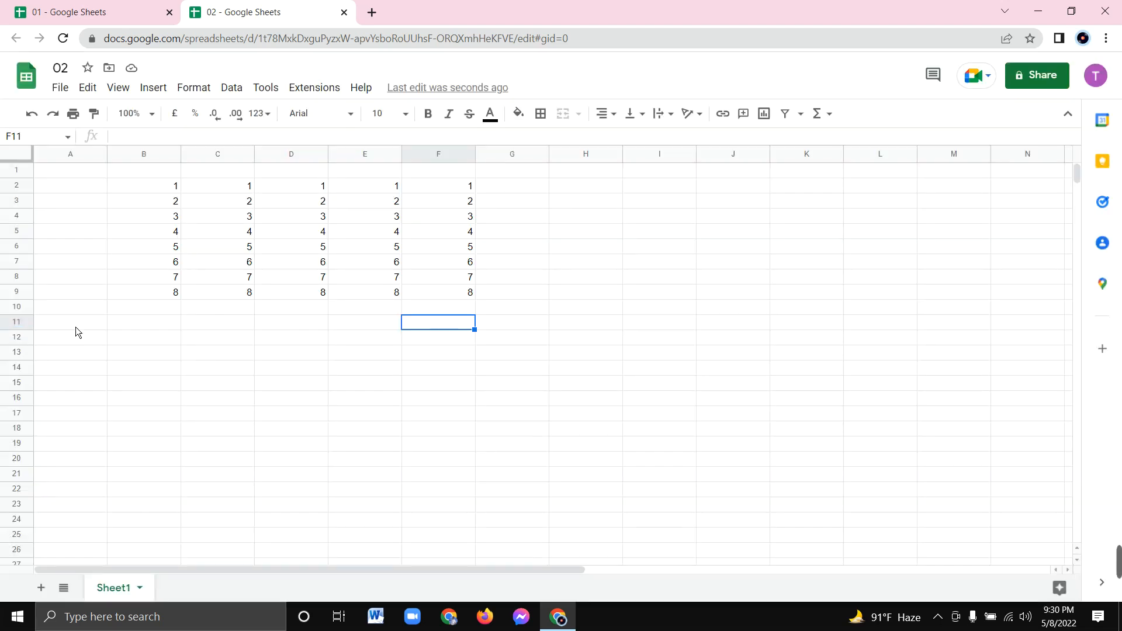
pyautogui.click(106, 191)
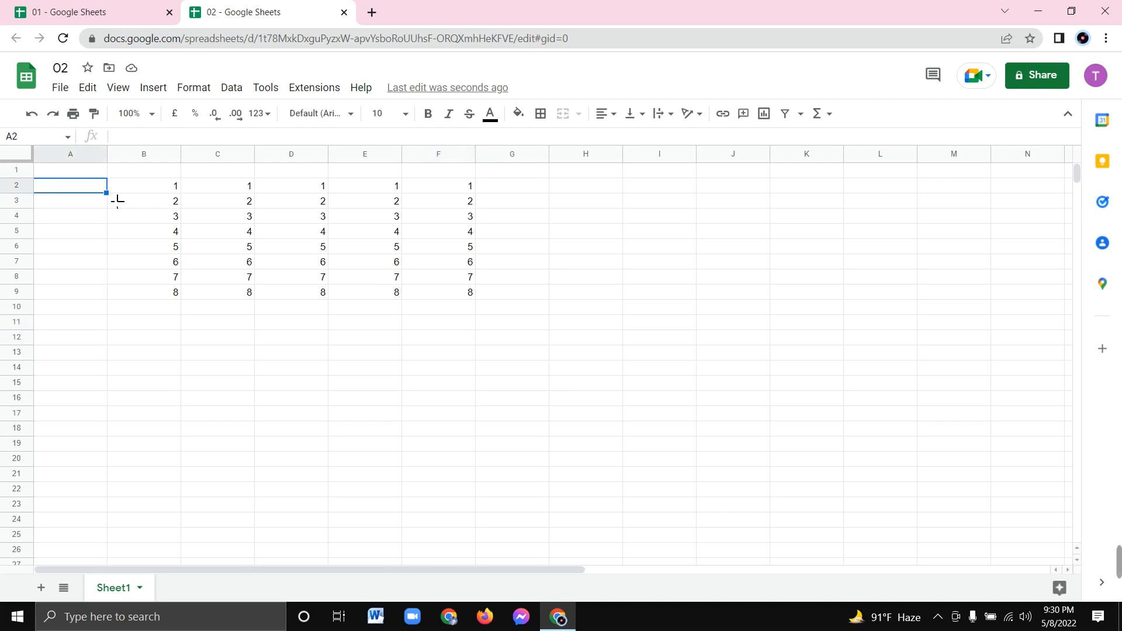
pyautogui.click(73, 86)
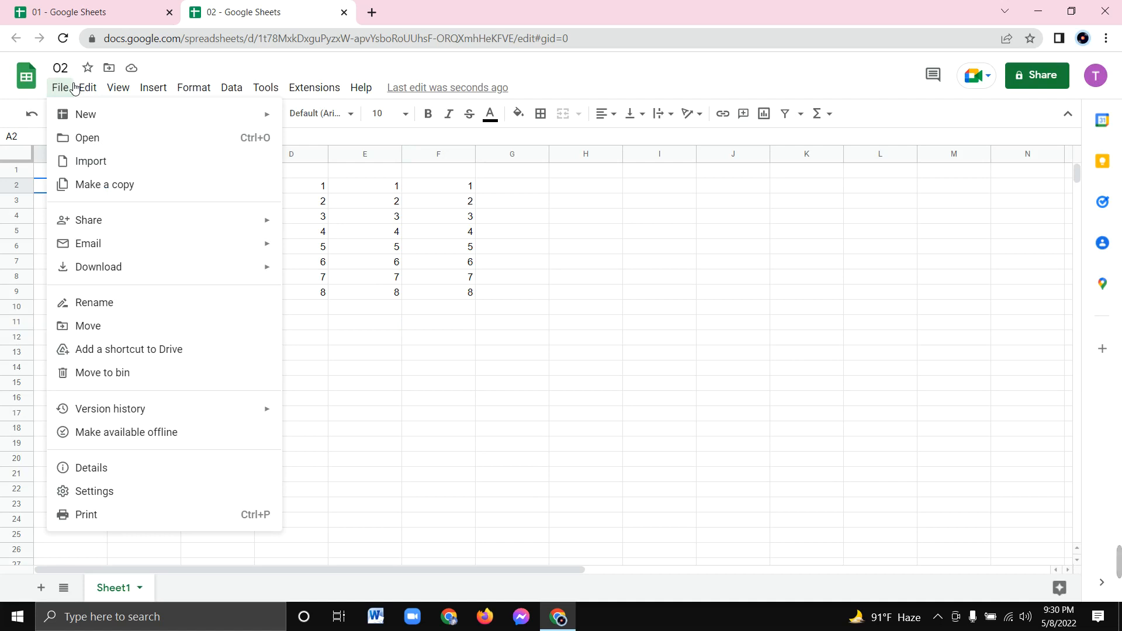
pyautogui.click(429, 321)
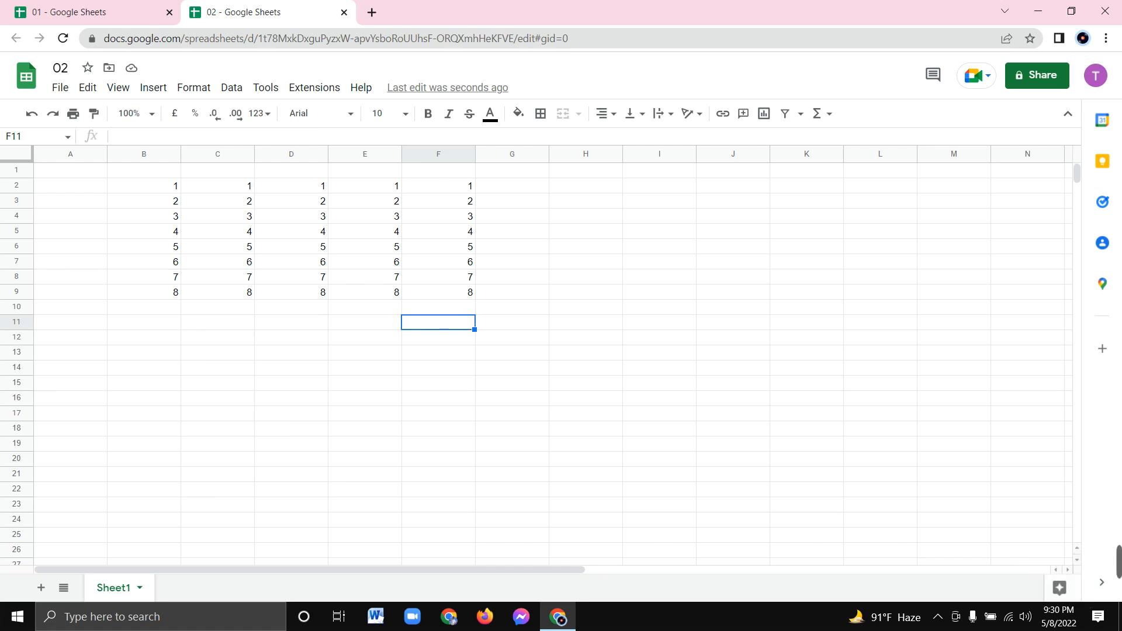
pyautogui.moveTo(1119, 563)
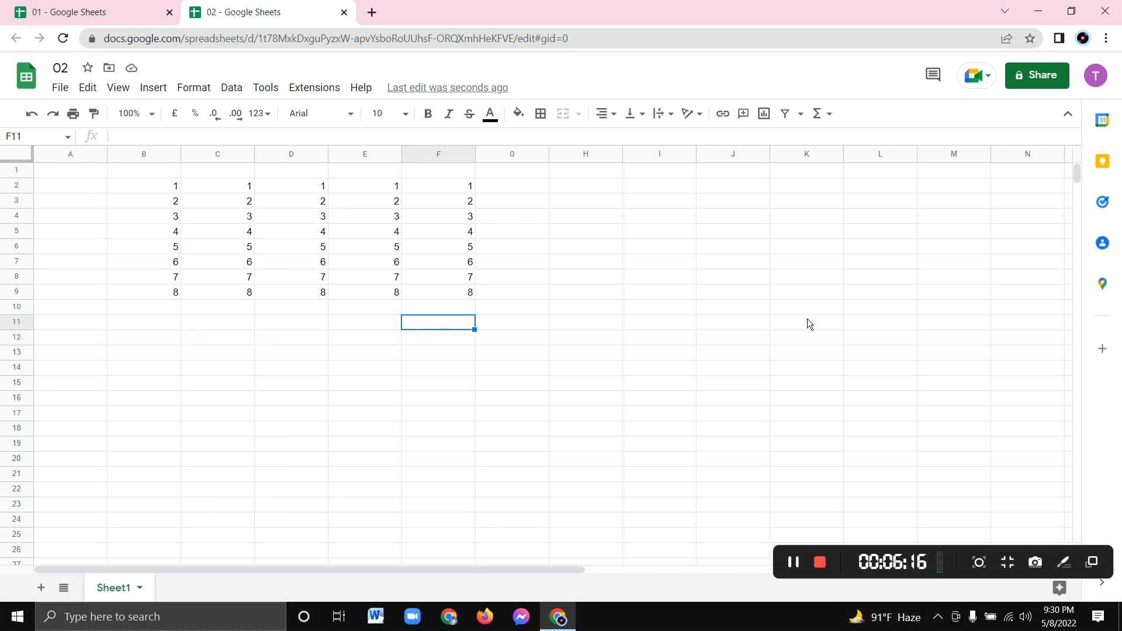
# Switch to spreadsheet 01 and look through its file and insert commands without applying any.
pyautogui.click(138, 21)
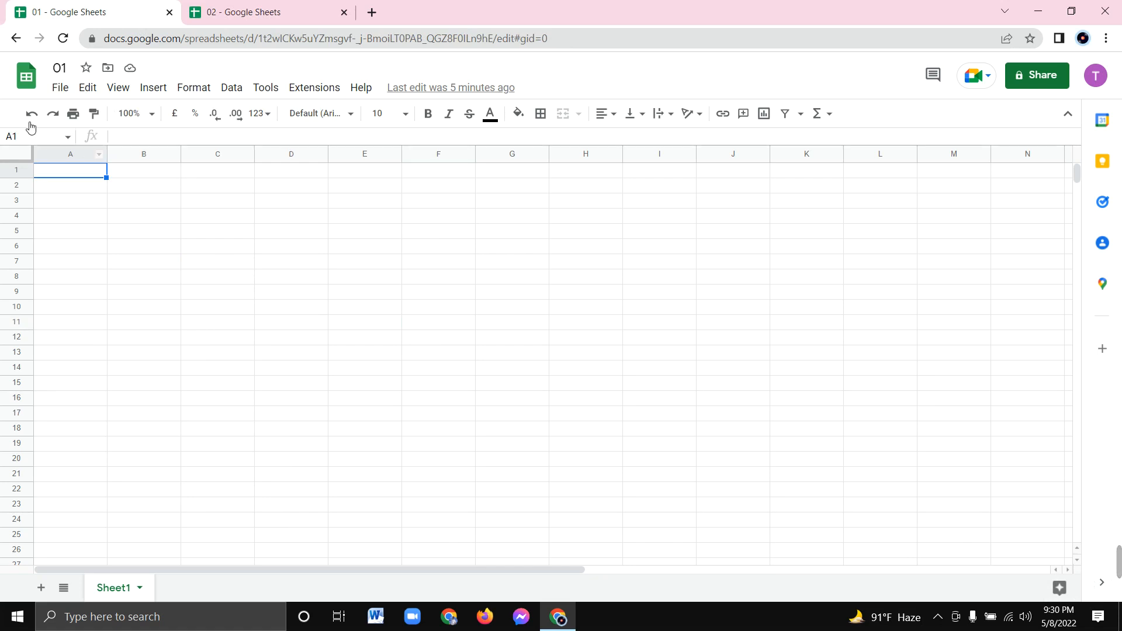
pyautogui.click(54, 92)
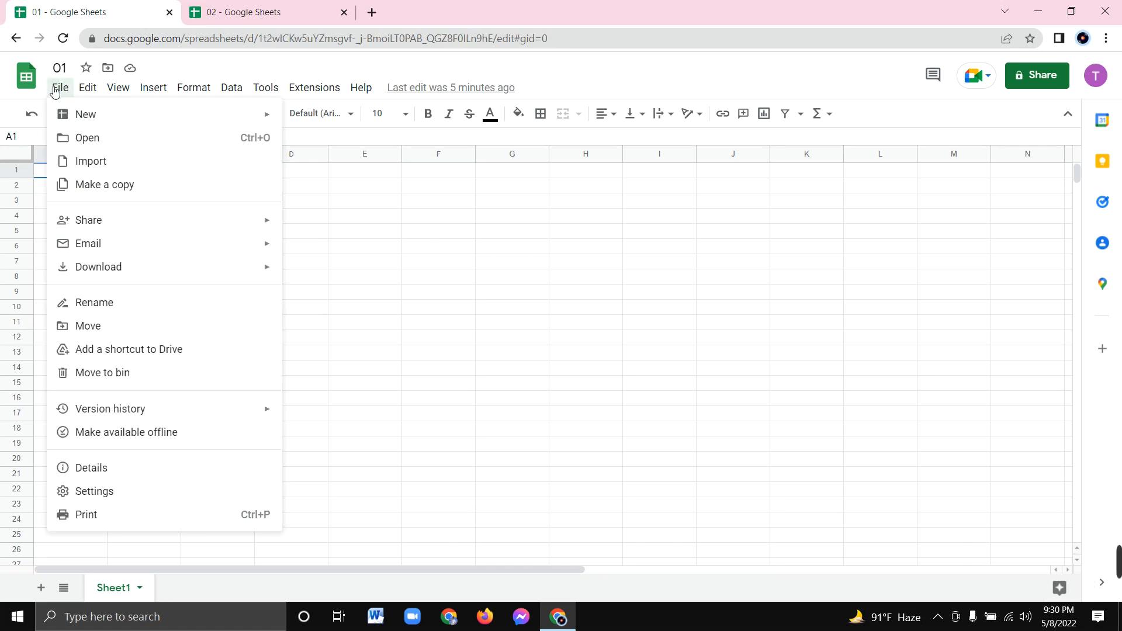
pyautogui.moveTo(153, 87)
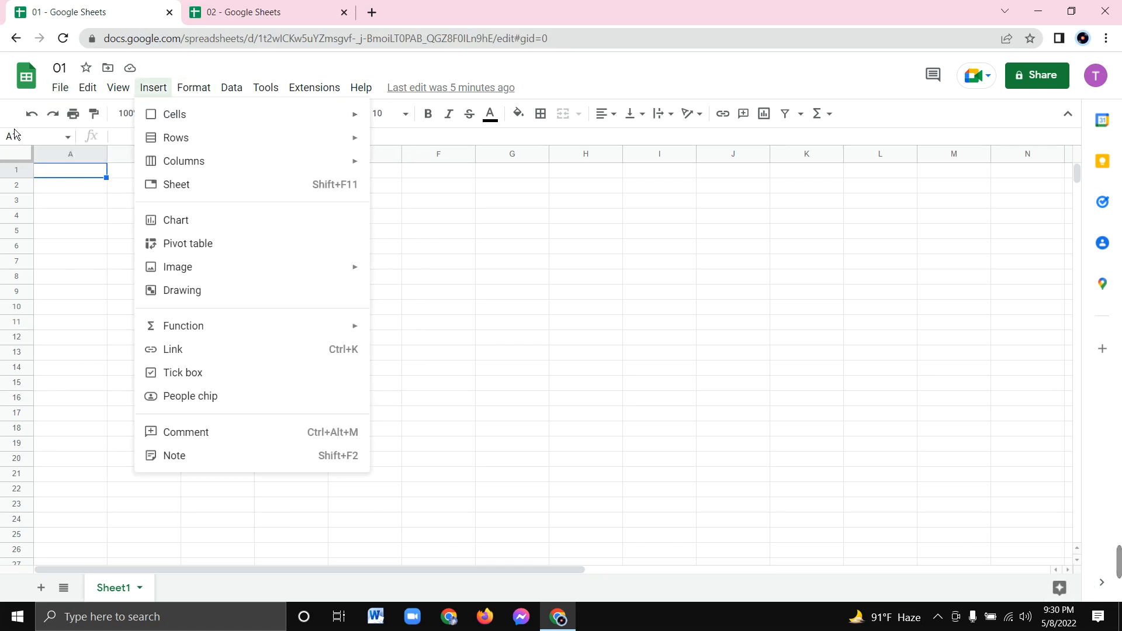
pyautogui.click(414, 231)
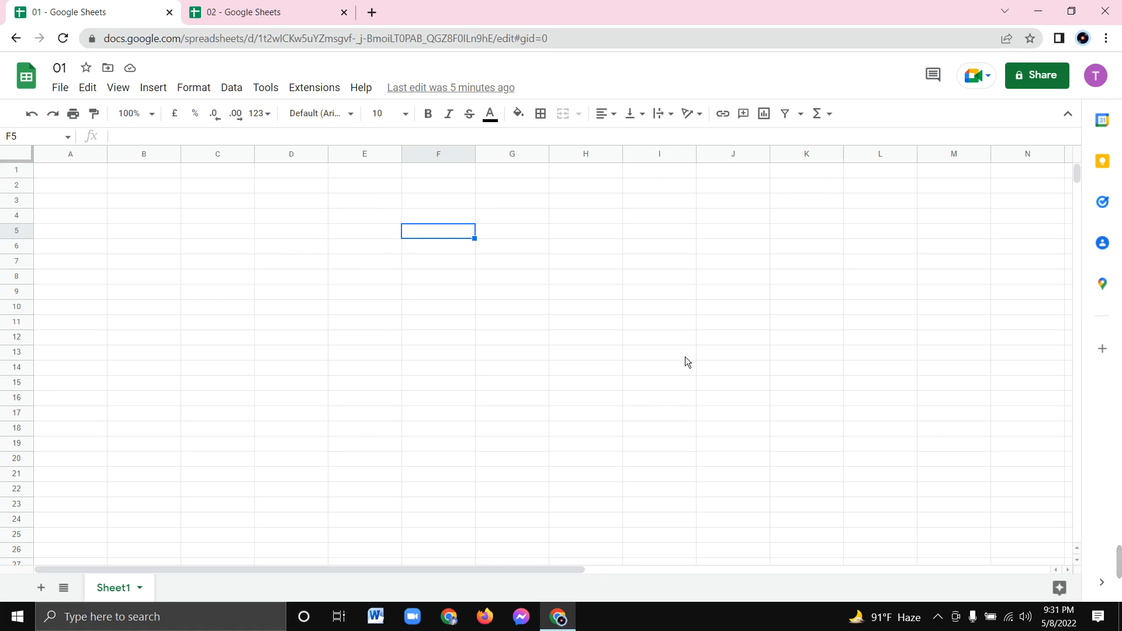
pyautogui.moveTo(1119, 562)
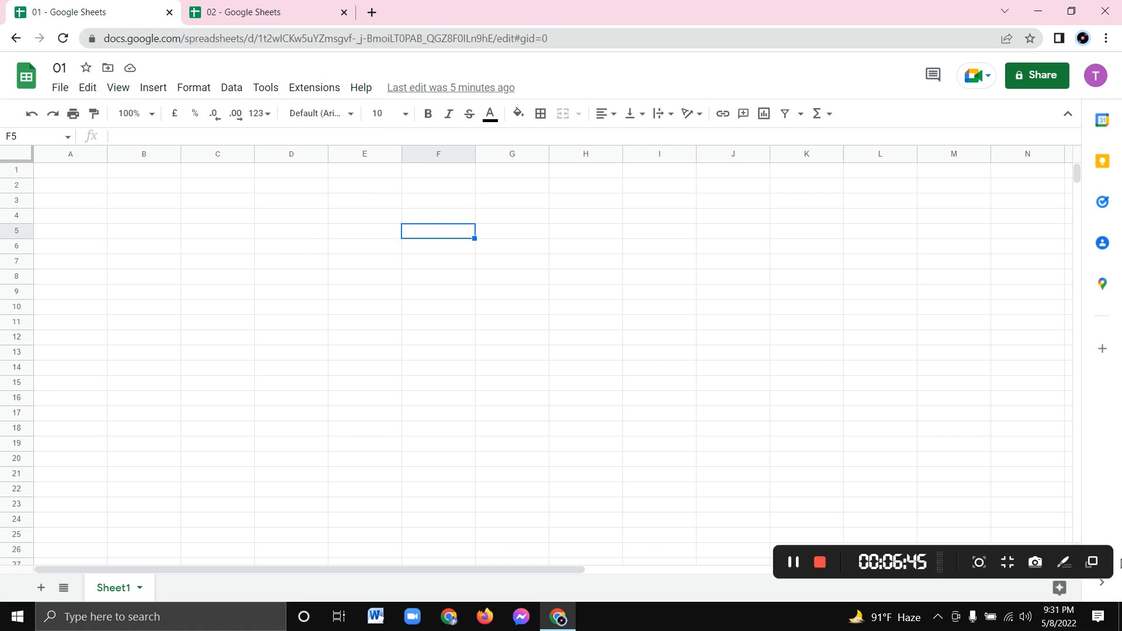